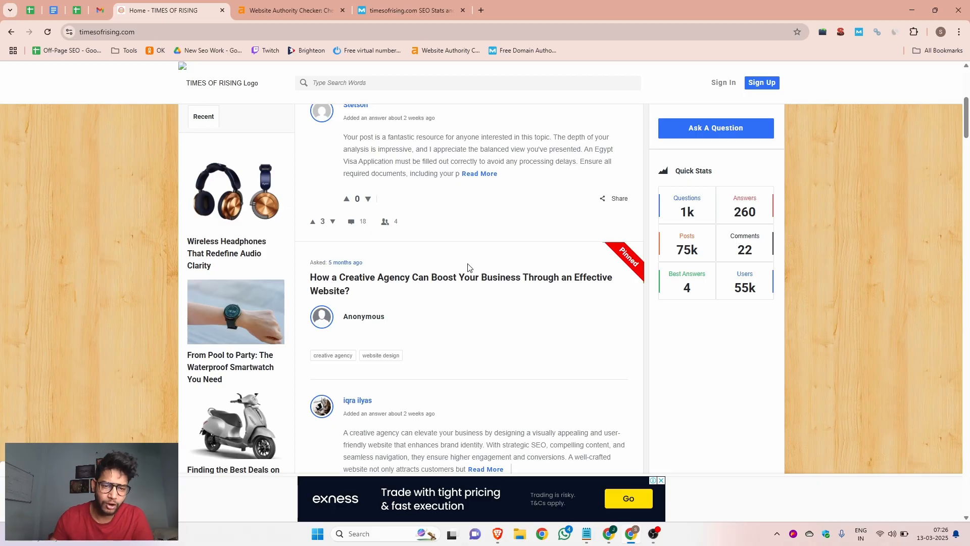
Look through the timesofrising.com homepage and its pinned questions
left_click(151, 32)
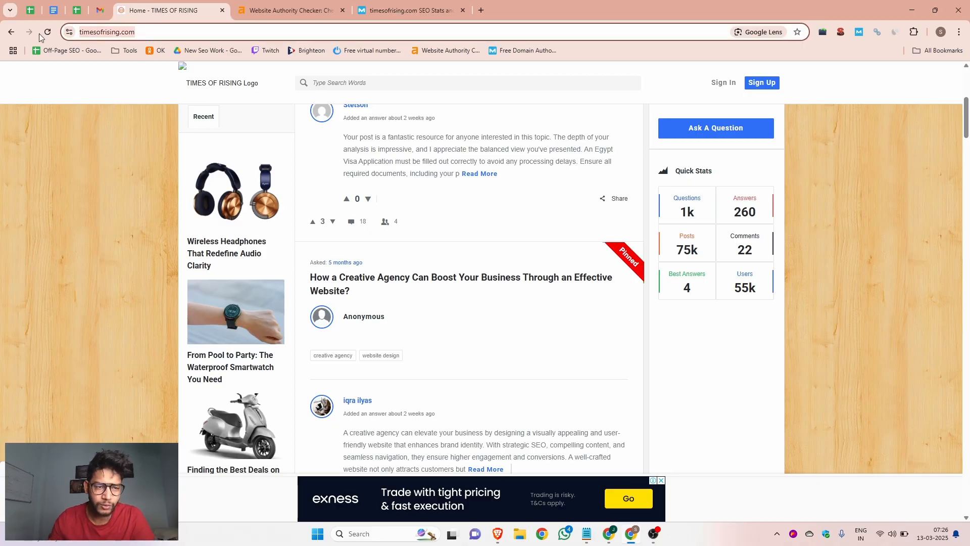
scroll(409, 222, "up", 5)
scroll(413, 273, "down", 15)
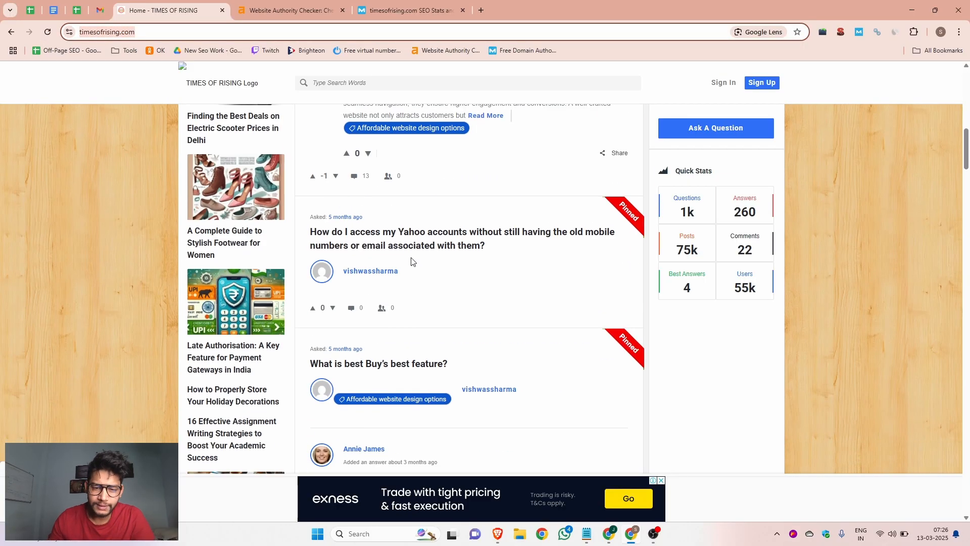
scroll(440, 253, "up", 5)
scroll(440, 252, "up", 10)
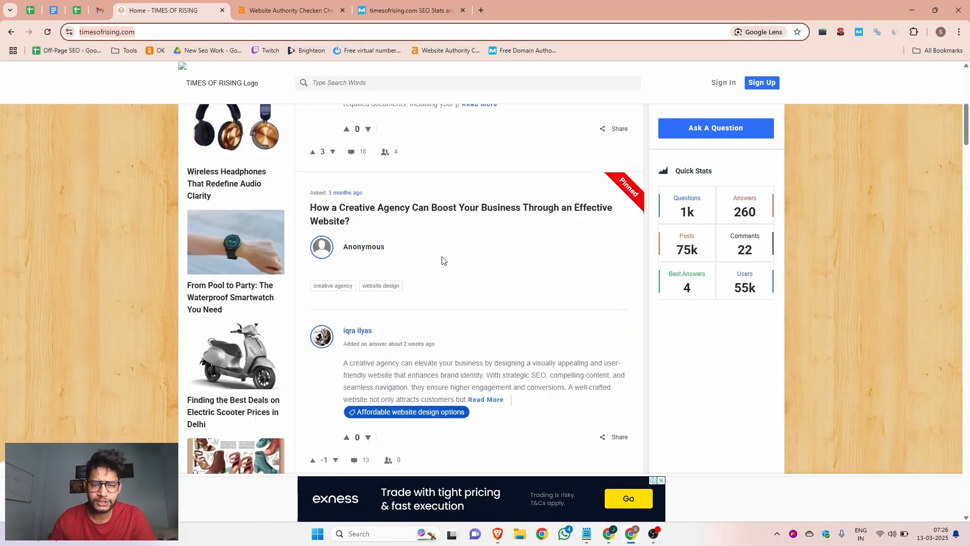
Check timesofrising.com's domain rating in Ahrefs and its domain authority and spam score in Moz
left_click(275, 6)
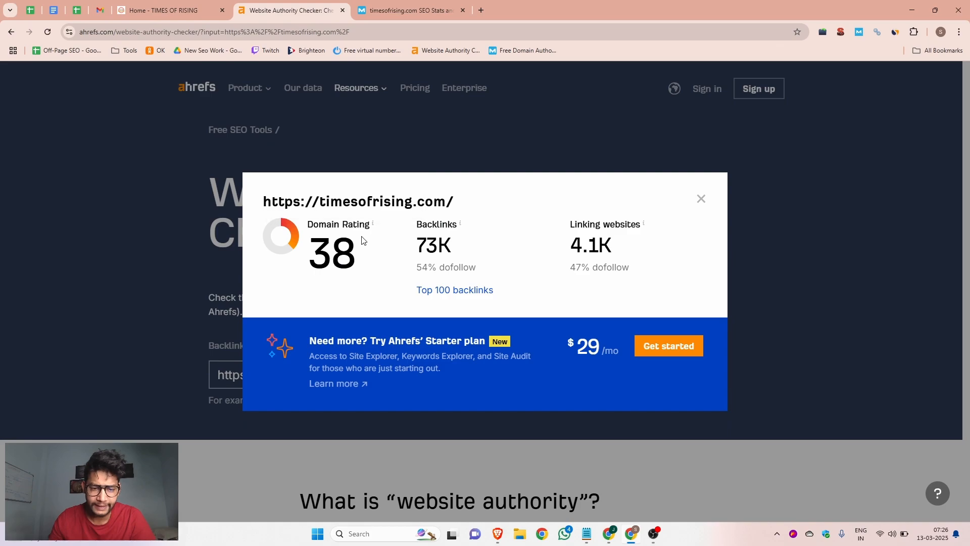
left_click(419, 5)
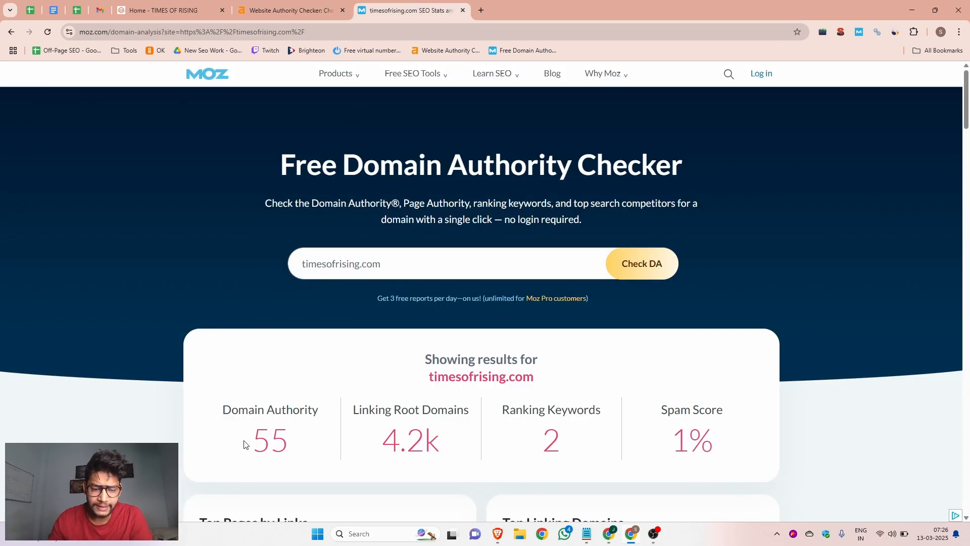
left_click_drag(244, 445, 273, 441)
left_click_drag(657, 439, 689, 440)
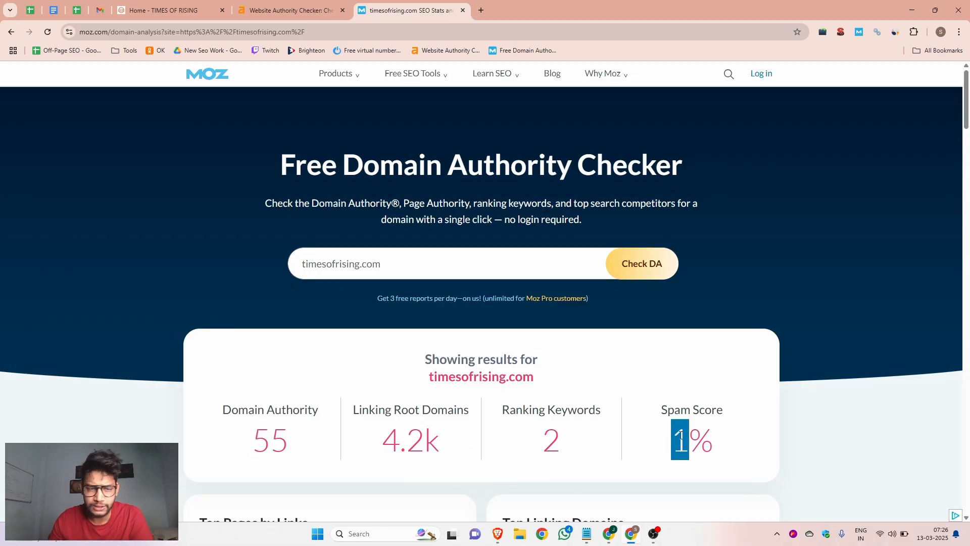
left_click(277, 186)
Return to the Times of Rising homepage and review its Similarweb traffic, top countries and traffic sources
left_click(167, 10)
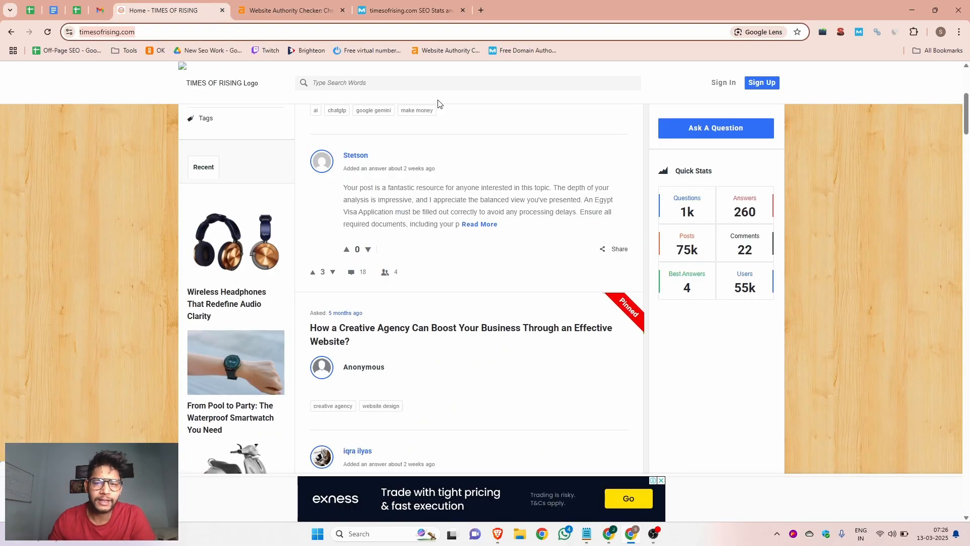
left_click(898, 31)
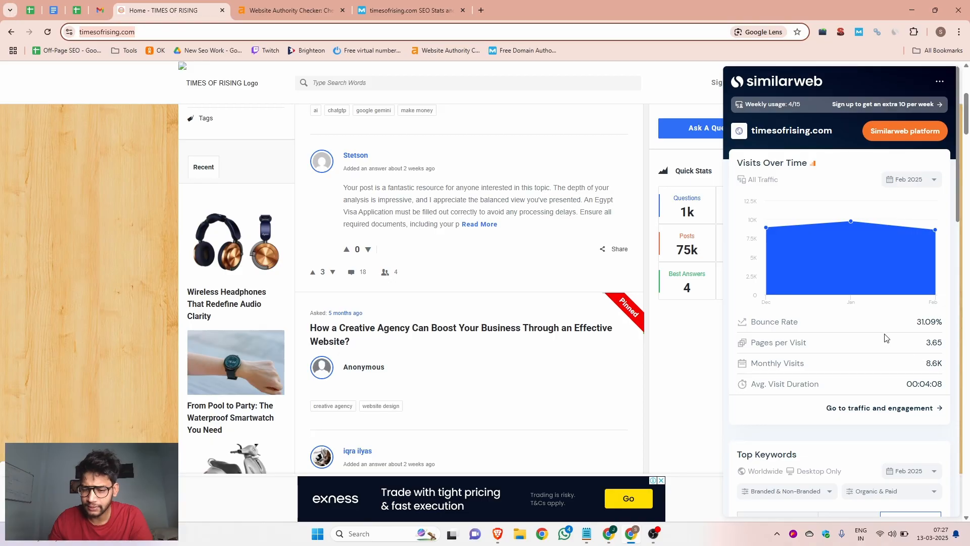
scroll(887, 337, "down", 15)
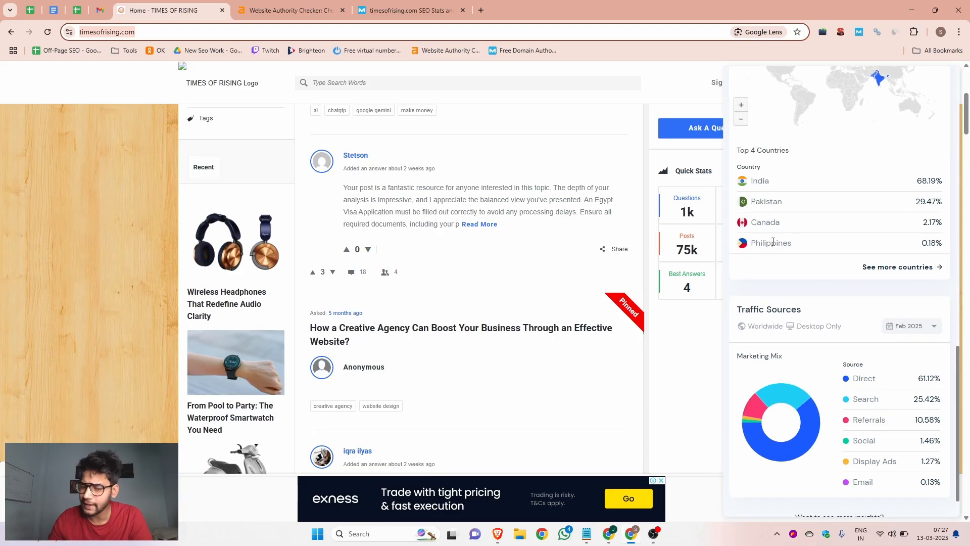
left_click(462, 271)
Open the Times of Rising sign-up form and enter dmltraining as the username
scroll(462, 275, "up", 5)
left_click(762, 85)
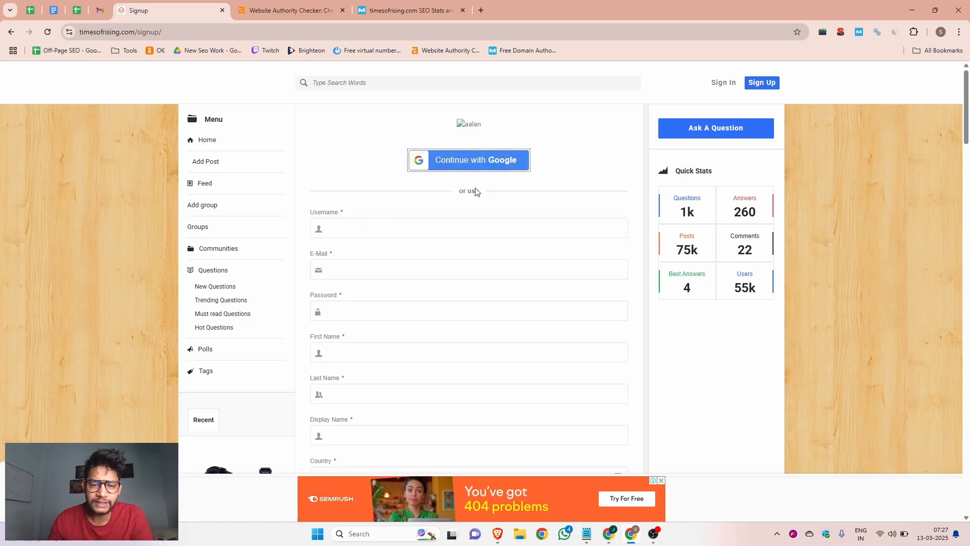
left_click(366, 227)
type("dmltra")
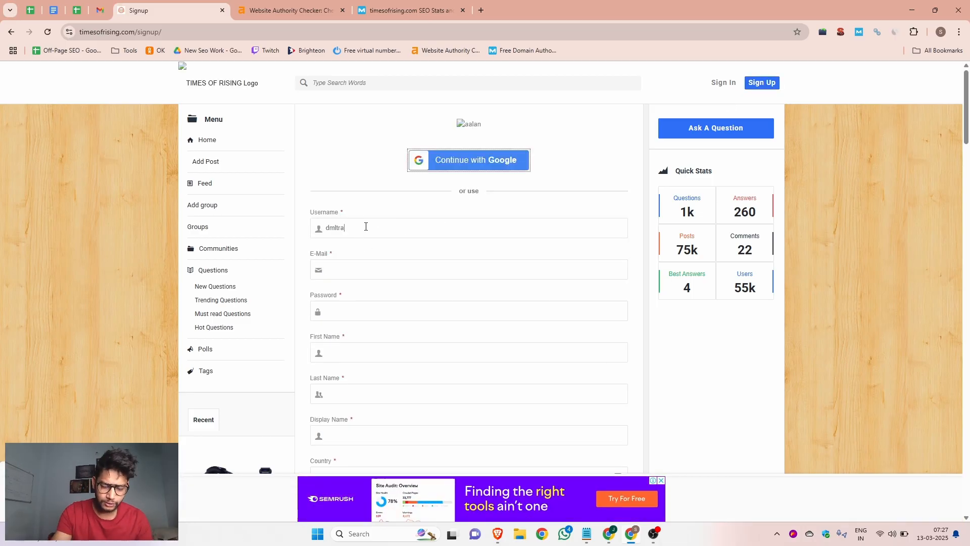
type("ining")
Fill in the account e-mail, the account password, and the first and last name on the sign-up form
left_click(358, 273)
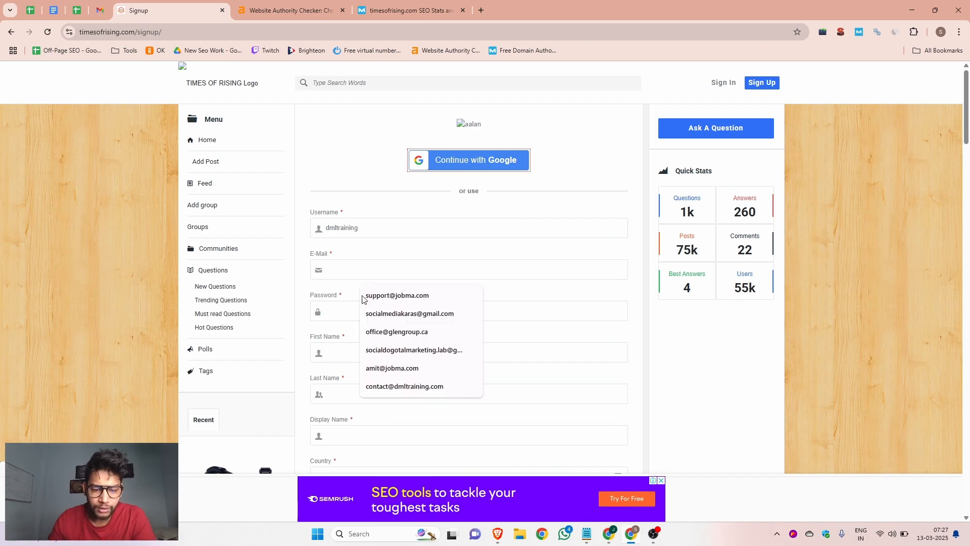
left_click(404, 349)
left_click(540, 399)
left_click(360, 350)
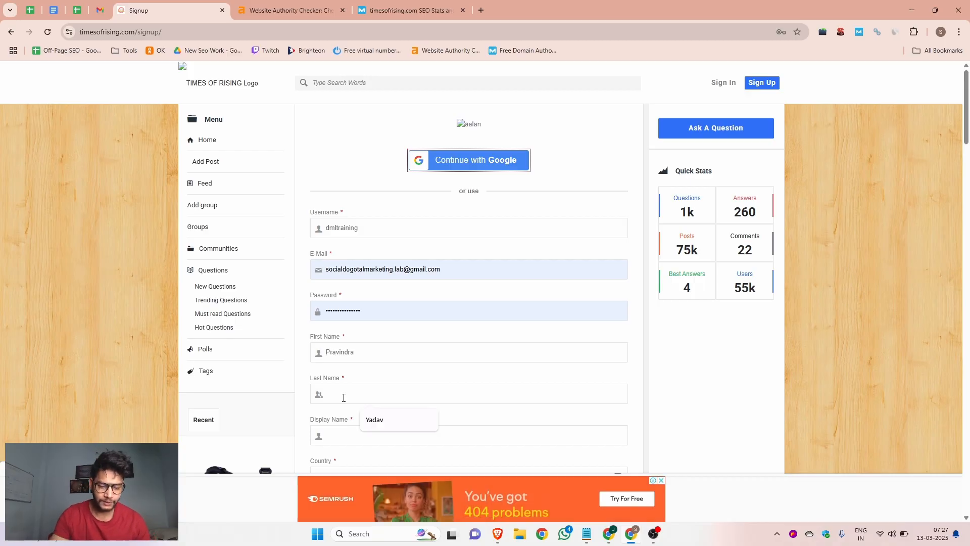
left_click(384, 420)
Set the display name to DML Training on the sign-up form
scroll(340, 323, "down", 3)
left_click(347, 284)
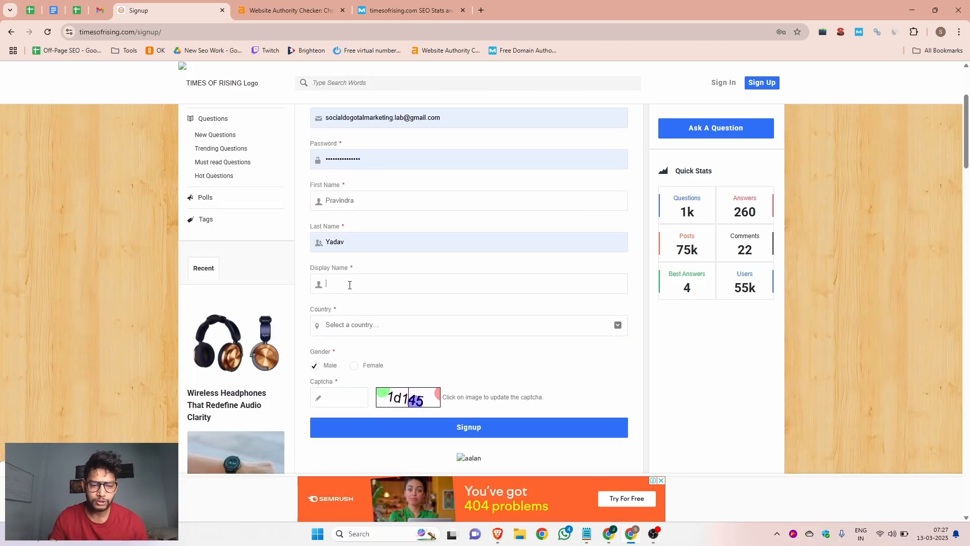
type("DML Training")
Choose India as the country, enter the captcha text and submit the registration
scroll(356, 333, "up", 1)
left_click(356, 368)
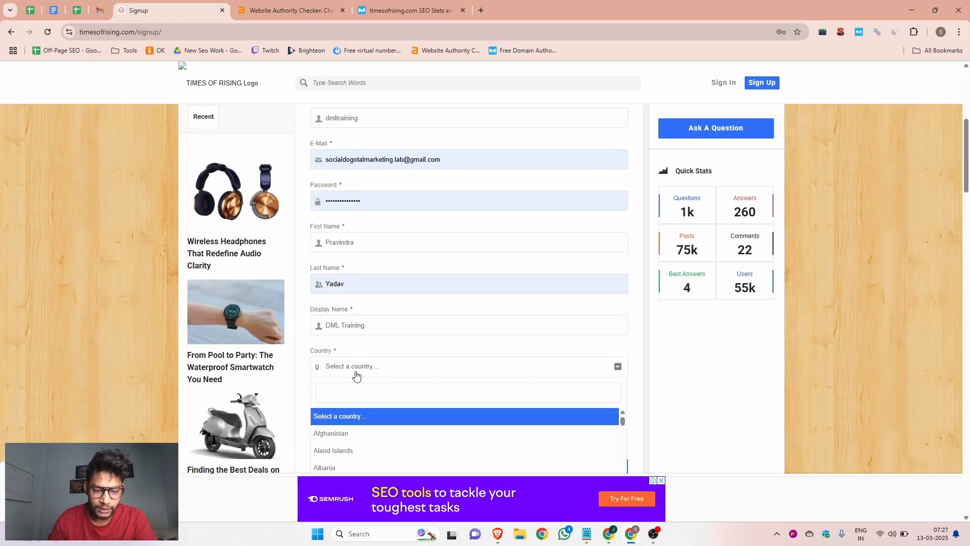
type("indi")
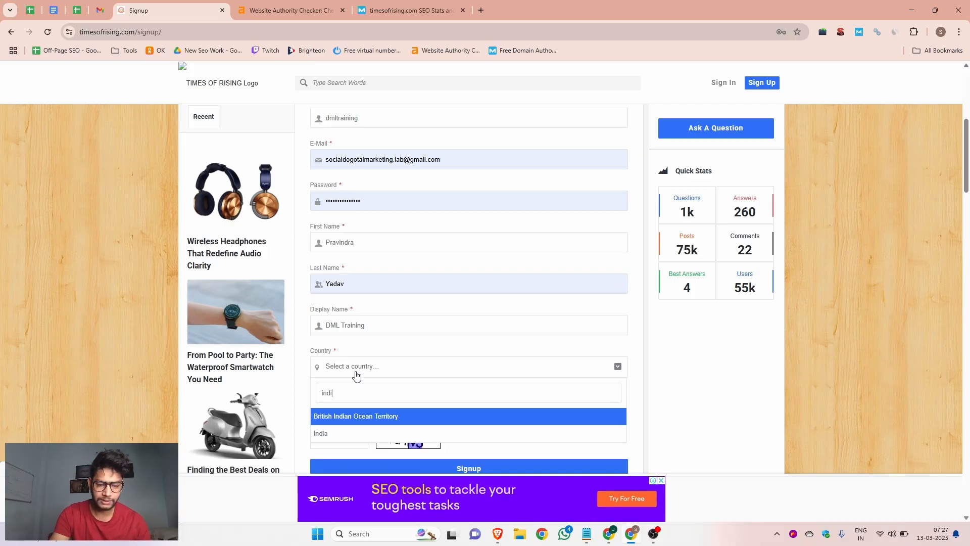
left_click(384, 433)
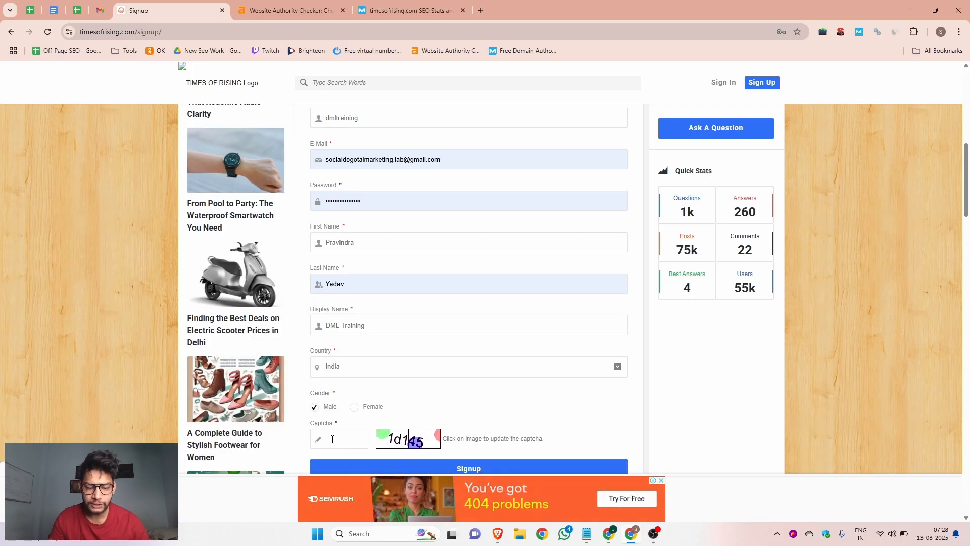
type("1d145")
left_click(472, 469)
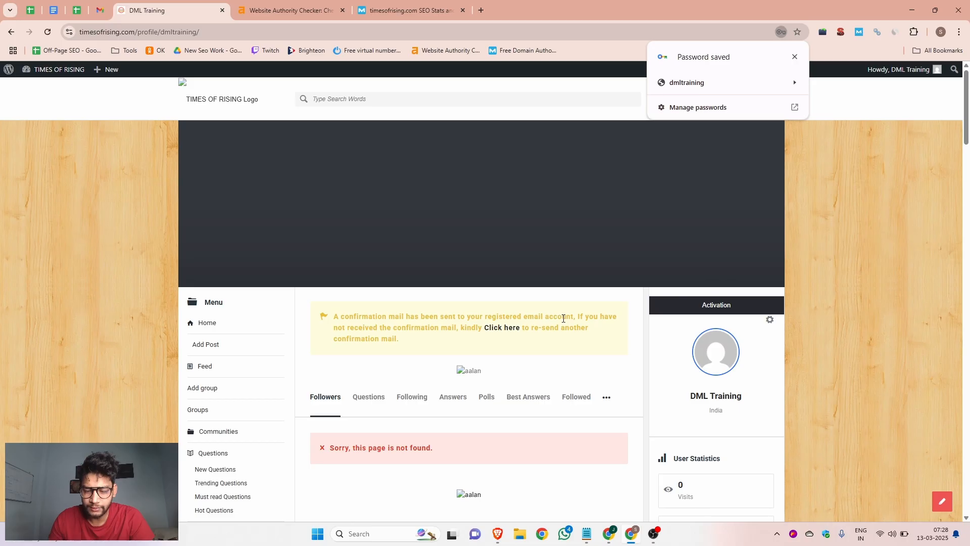
Open the TIMES OF RISING "Confirm account" e-mail in Gmail and try its activation link twice
left_click(100, 9)
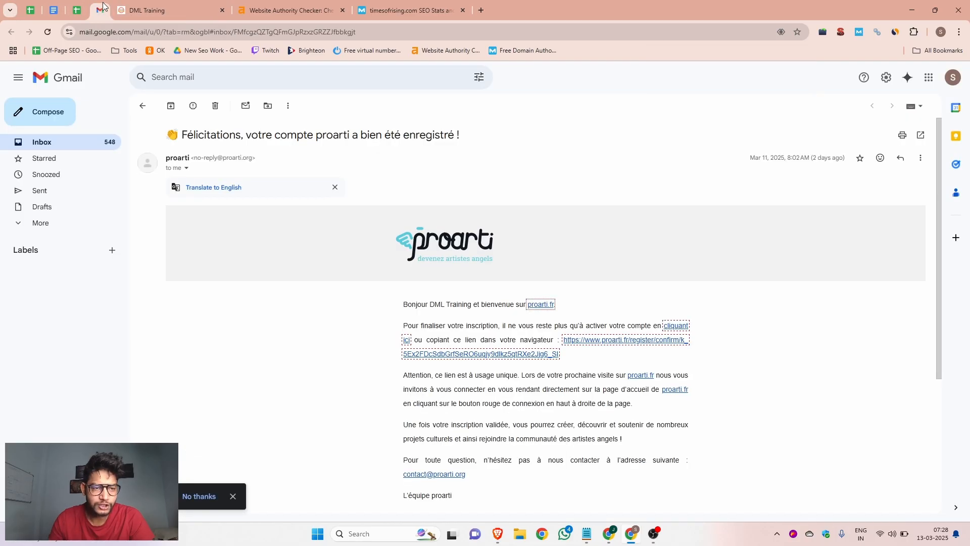
left_click(215, 106)
left_click(341, 157)
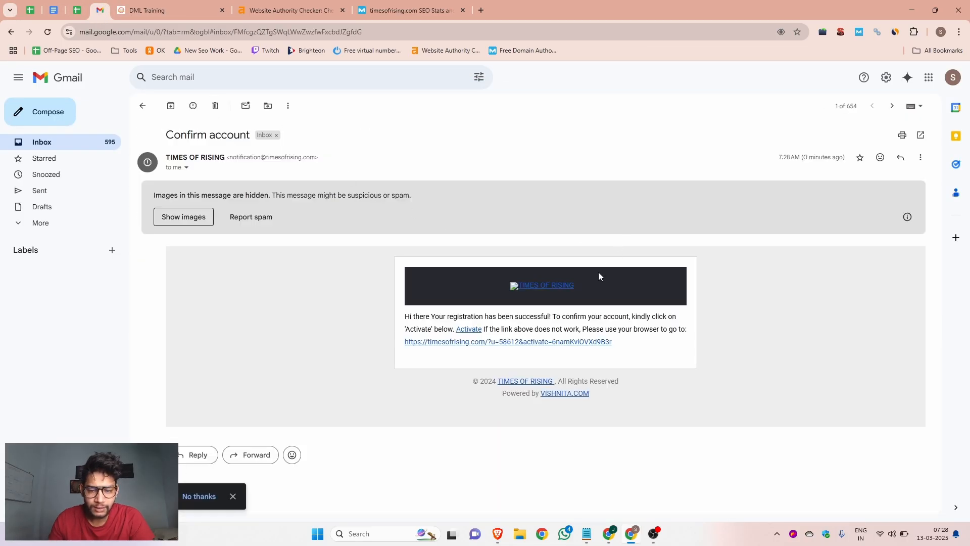
left_click(485, 342)
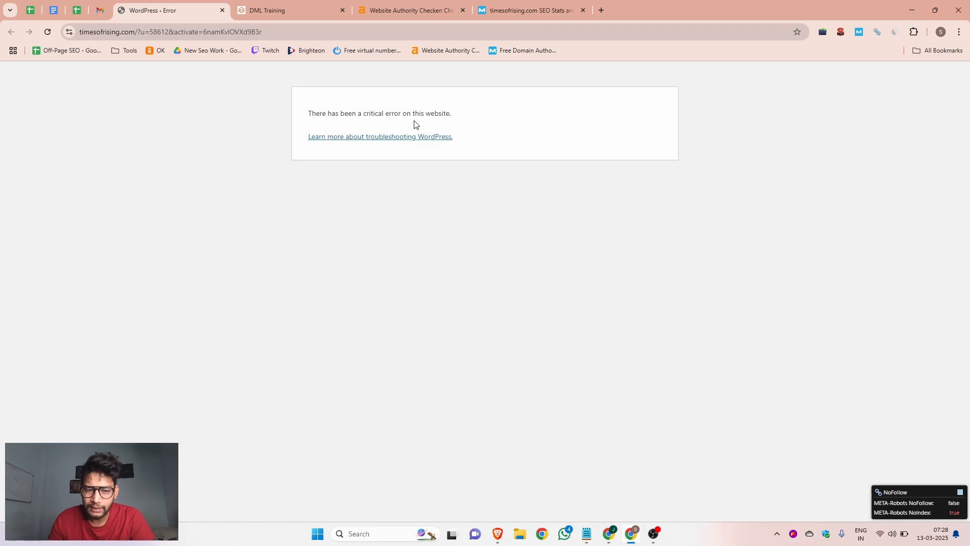
left_click(101, 10)
left_click(487, 341)
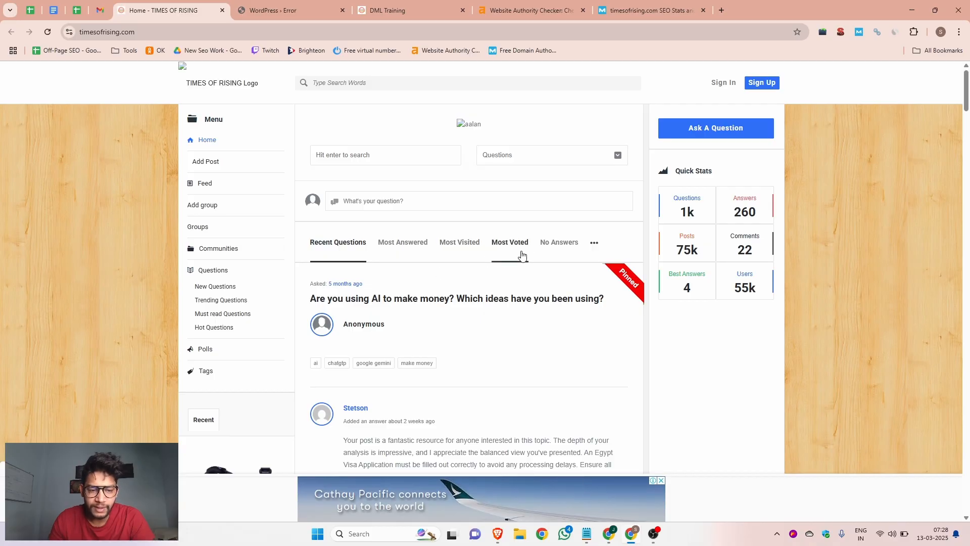
Go to the site's sign-in page and open the account's Edit Profile page
left_click(725, 83)
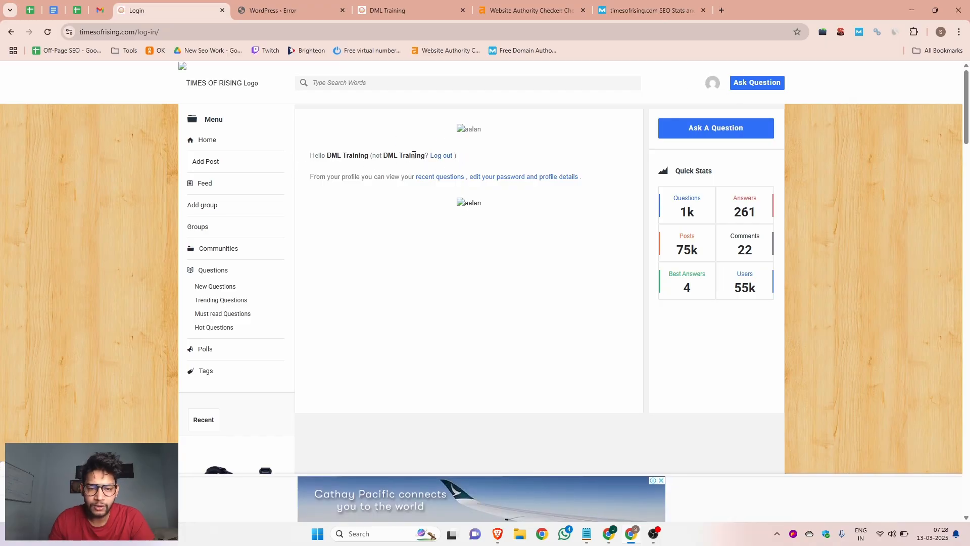
left_click(713, 88)
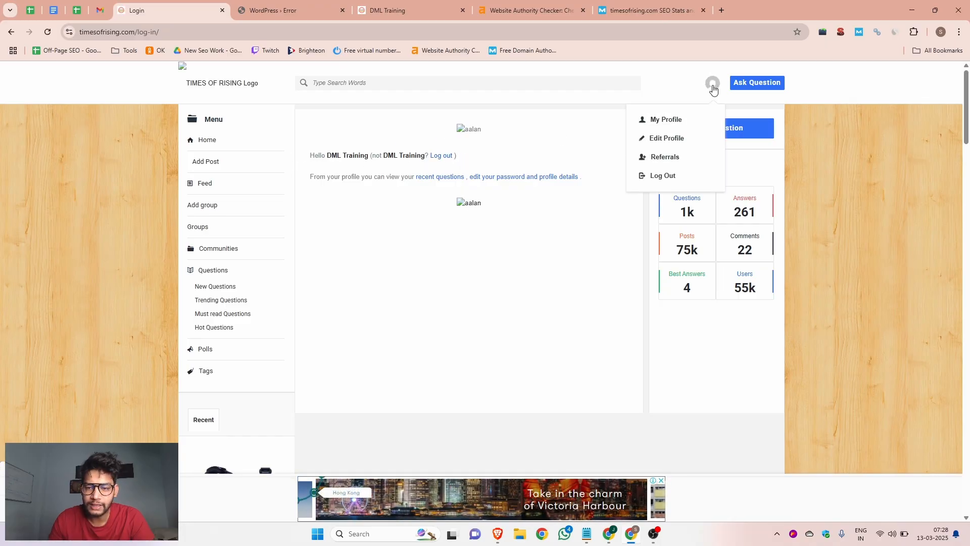
left_click(665, 139)
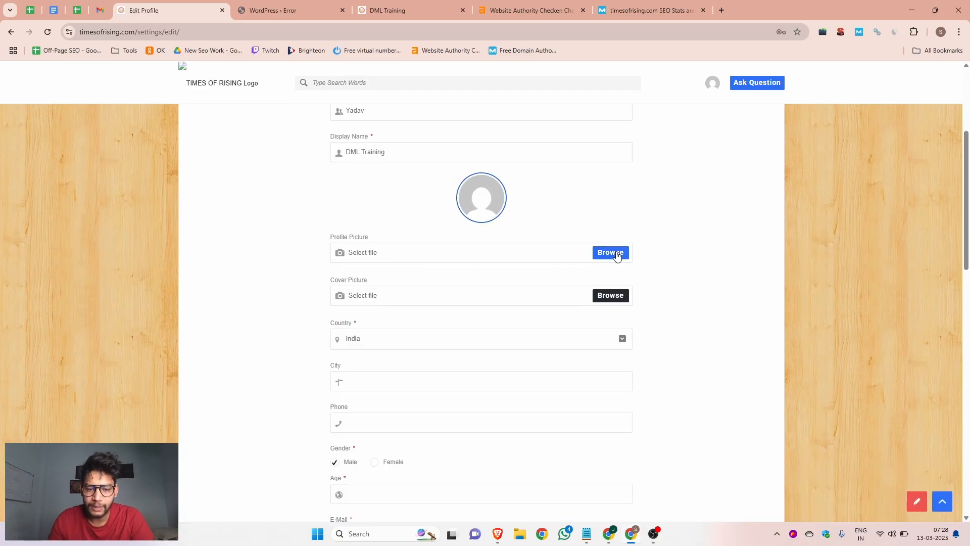
Choose dml.png from the Downloads folder as the profile picture
left_click(616, 254)
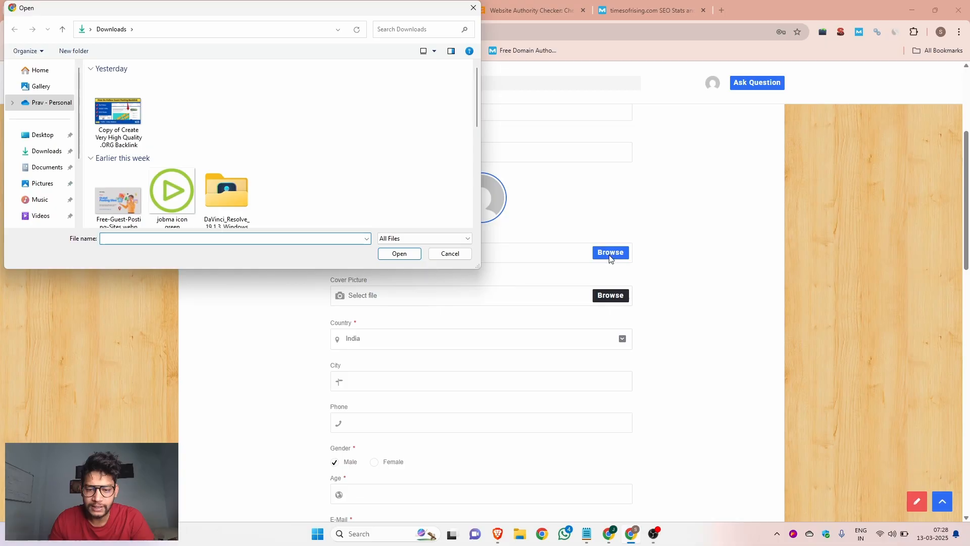
scroll(202, 174, "down", 3)
left_click(204, 182)
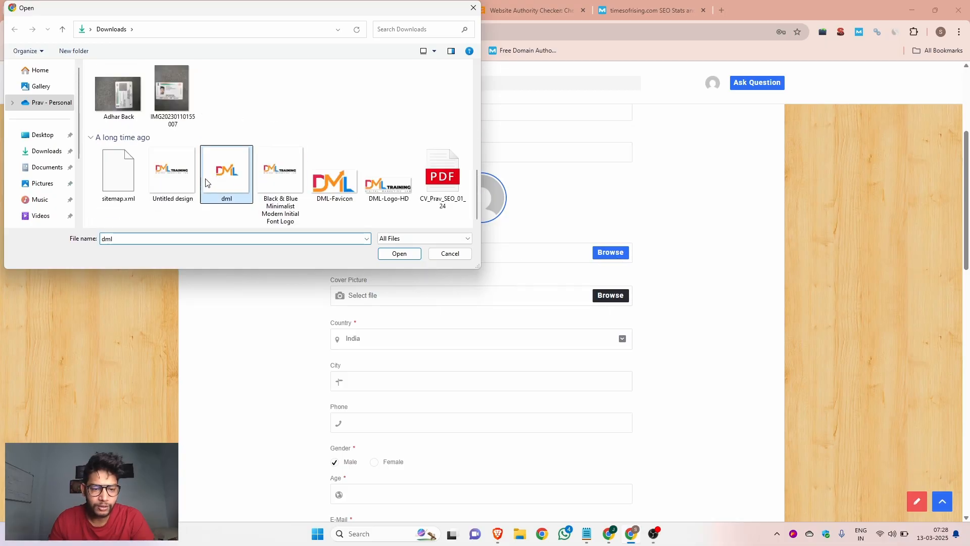
left_click(396, 254)
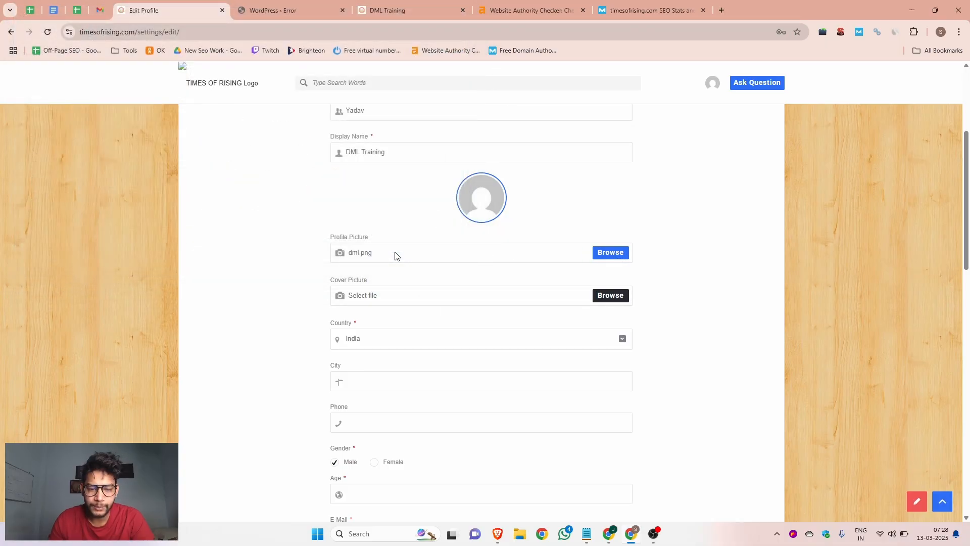
Set the profile's city to New Delhi and paste the contact's phone number
scroll(379, 293, "up", 4)
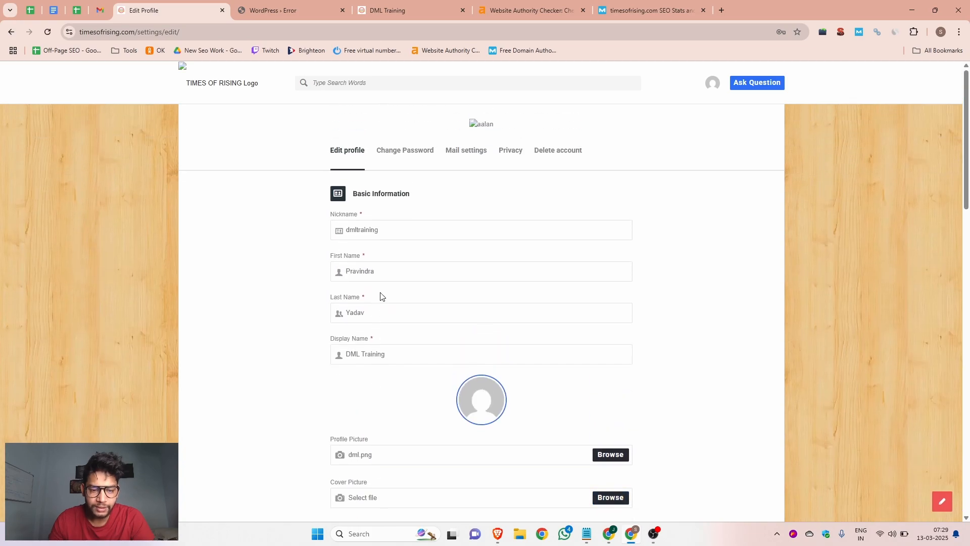
scroll(381, 296, "down", 5)
left_click(366, 333)
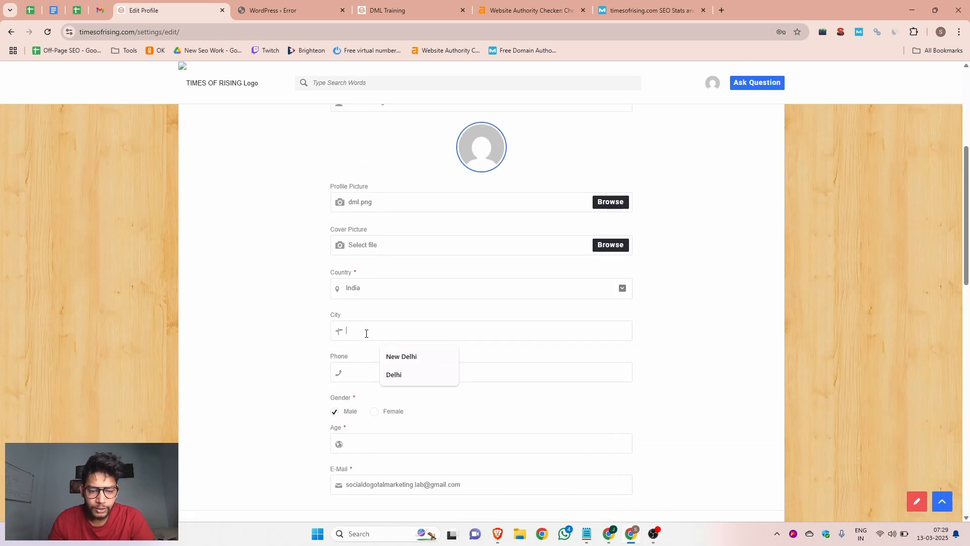
left_click(397, 357)
left_click(366, 378)
key("ctrl+v")
Select the birth year in the date picker of the profile's Age field
scroll(364, 296, "down", 3)
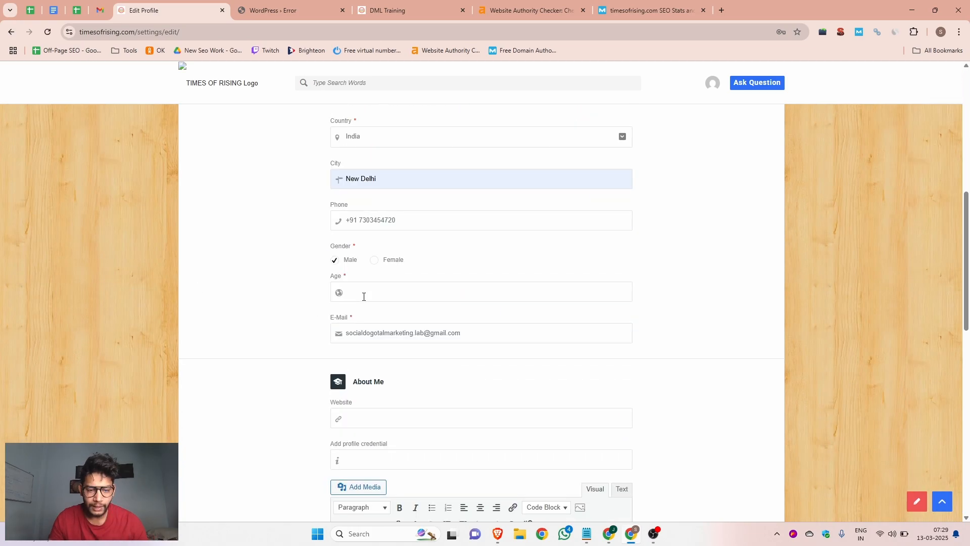
left_click(366, 298)
left_click(410, 331)
scroll(407, 167, "up", 5)
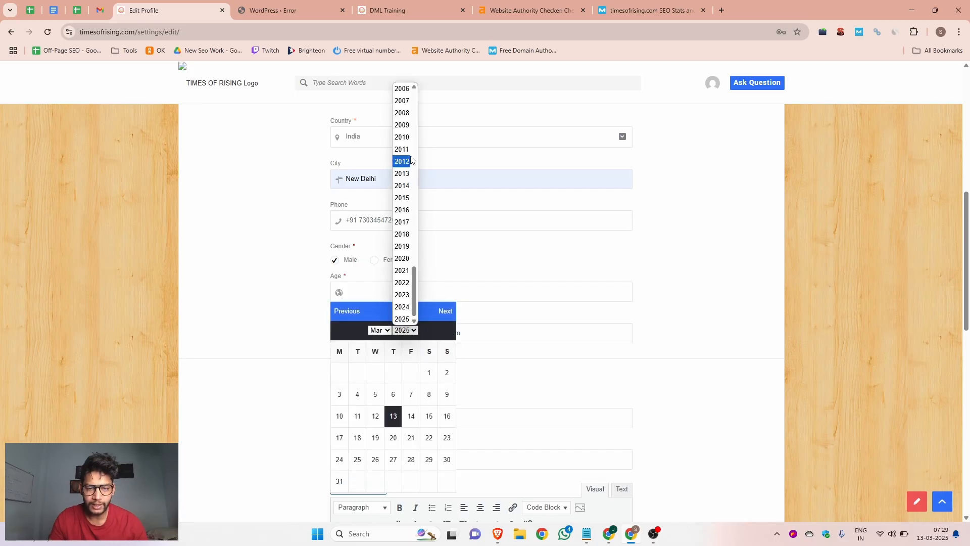
left_click(403, 157)
scroll(335, 342, "down", 5)
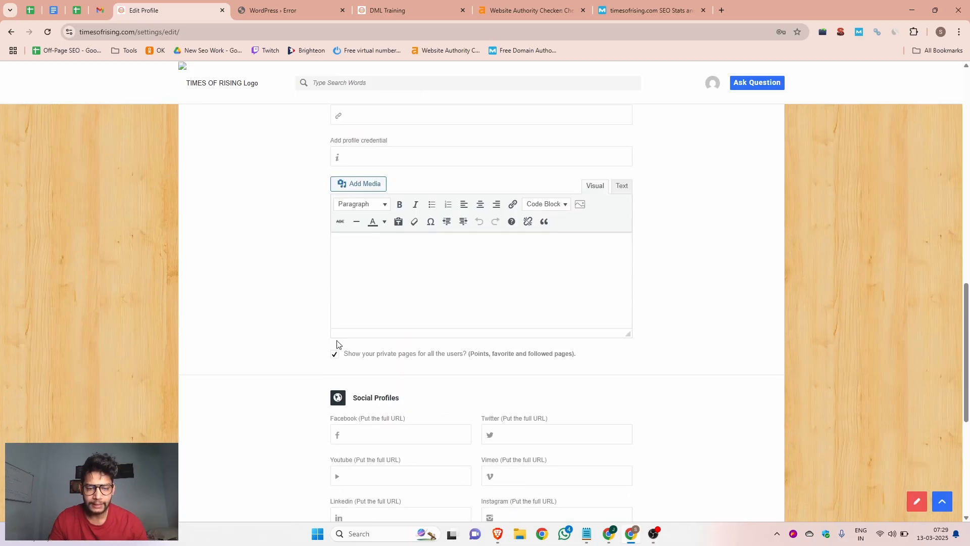
left_click(360, 164)
key("ctrl+v")
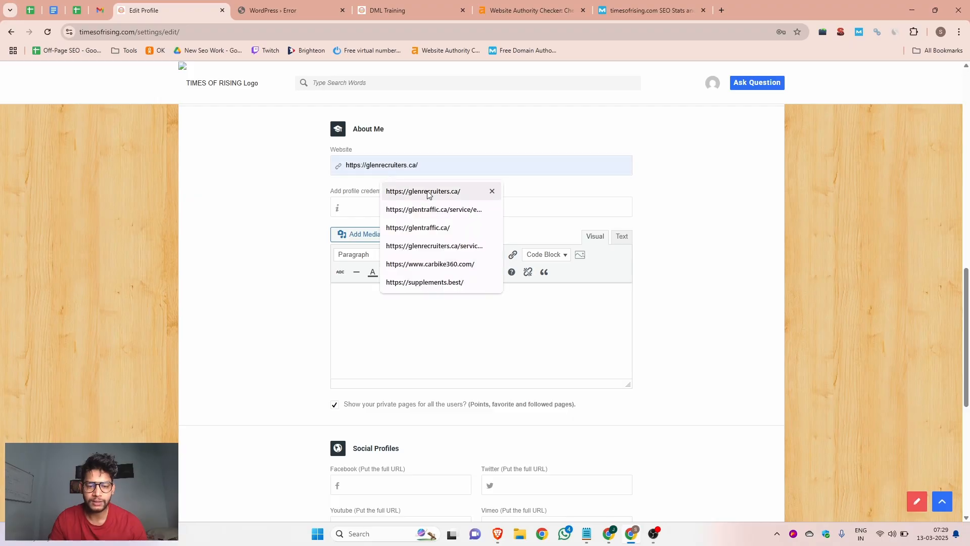
left_click(366, 209)
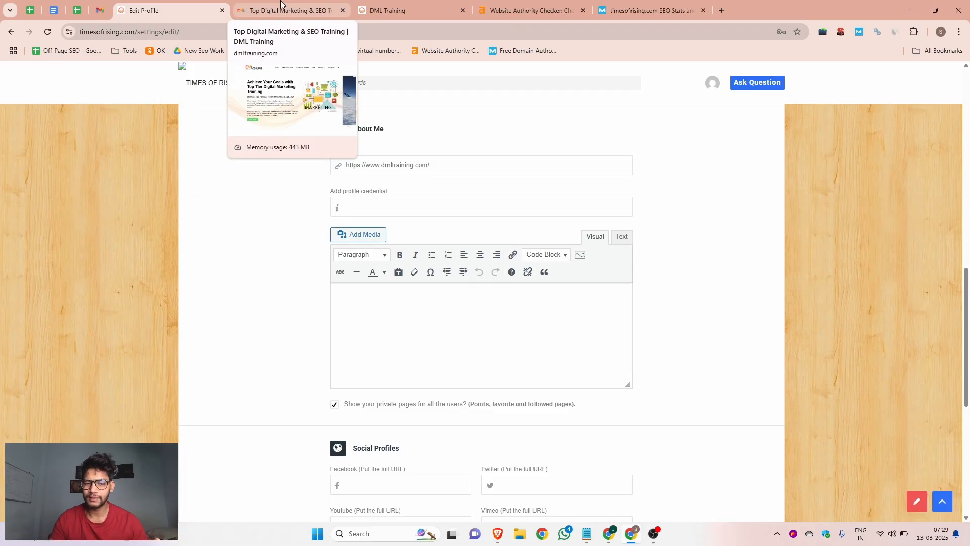
Copy the main headline from the dmltraining.com home page and paste it as the profile credential
left_click(281, 4)
left_click_drag(292, 244, 198, 169)
key("ctrl+c")
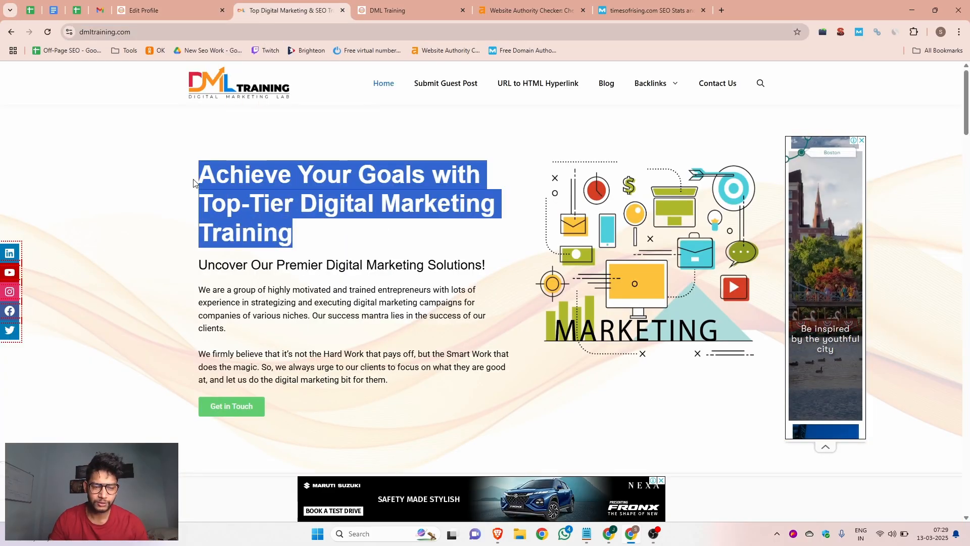
left_click(175, 4)
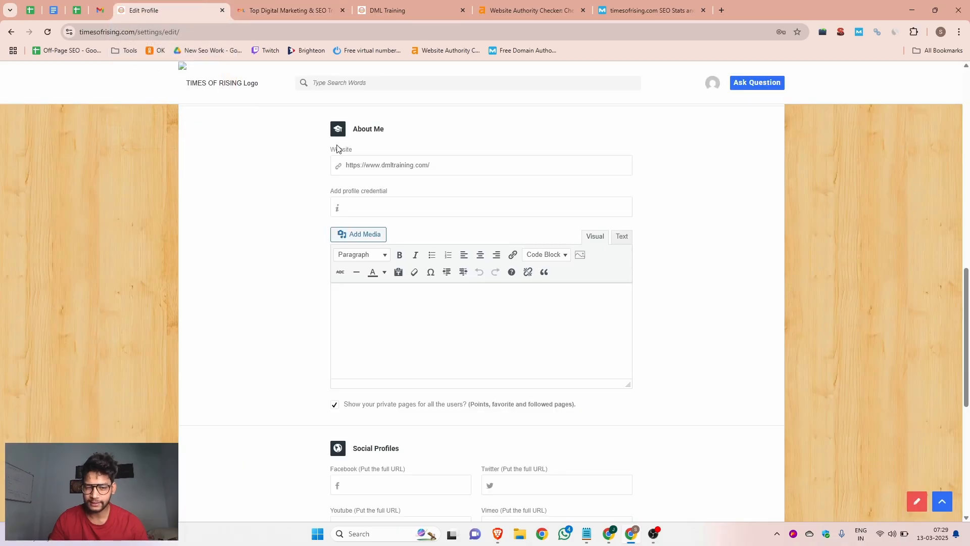
key("ctrl+v")
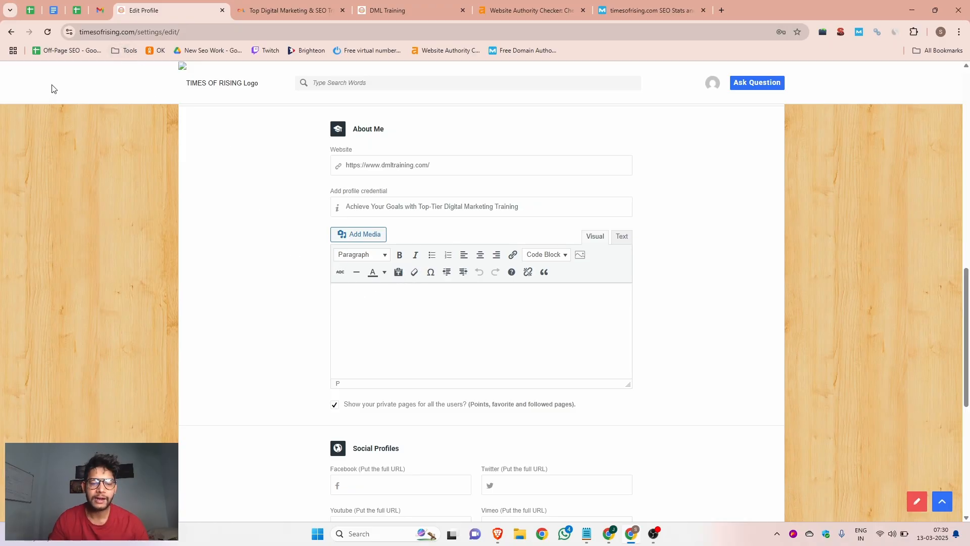
left_click(54, 10)
scroll(445, 258, "down", 3)
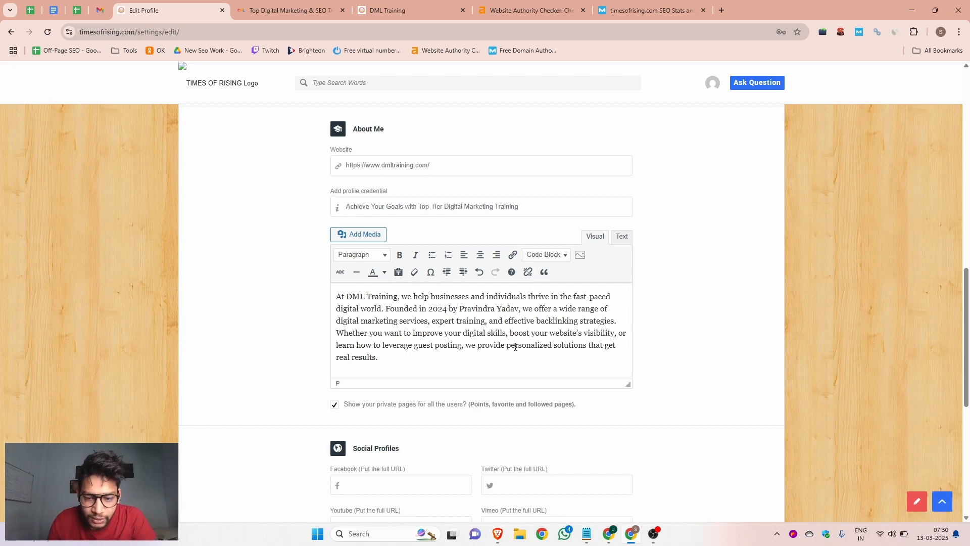
left_click_drag(347, 298, 395, 300)
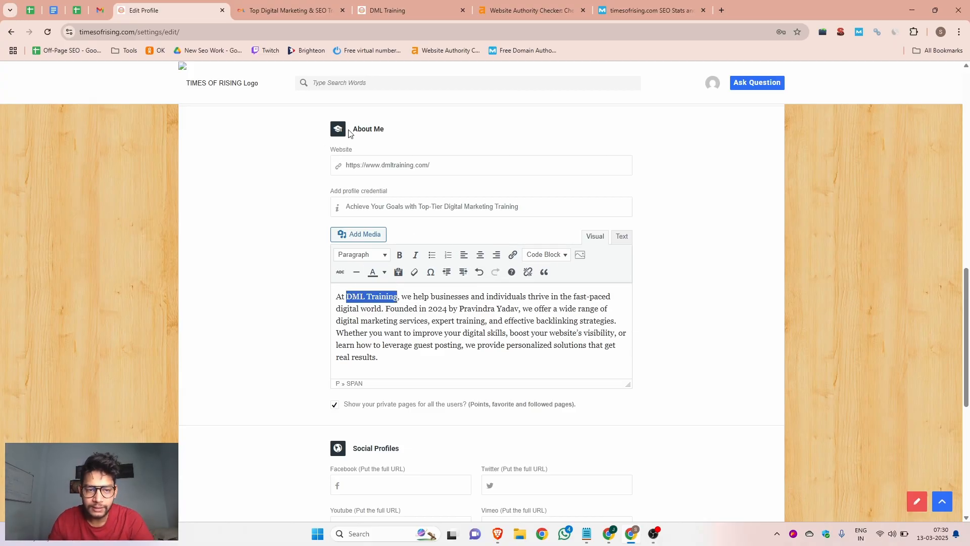
left_click(513, 254)
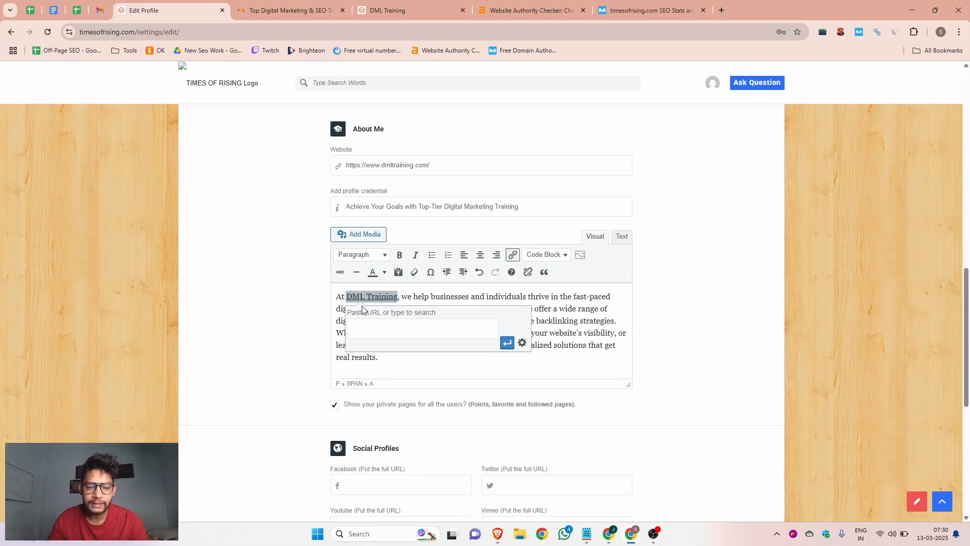
left_click(290, 10)
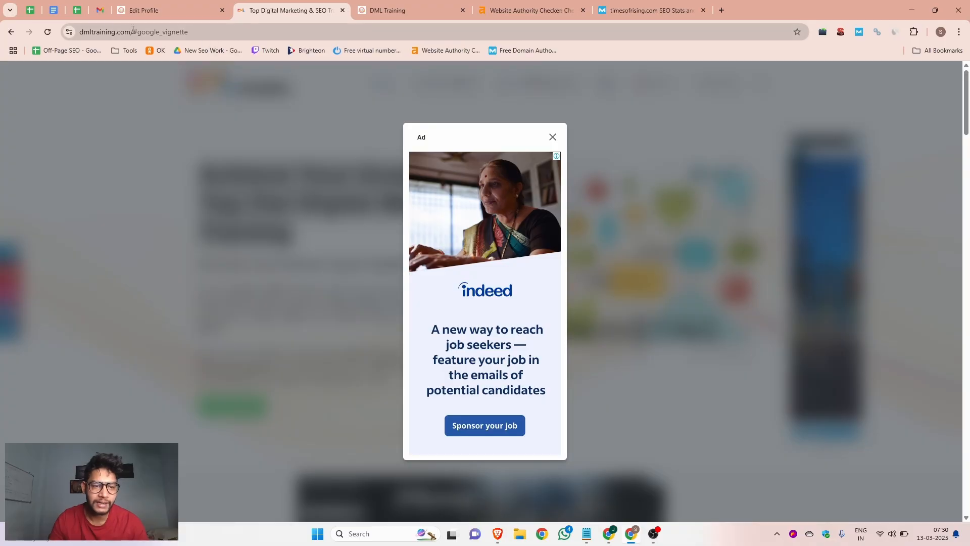
left_click_drag(133, 32, 82, 32)
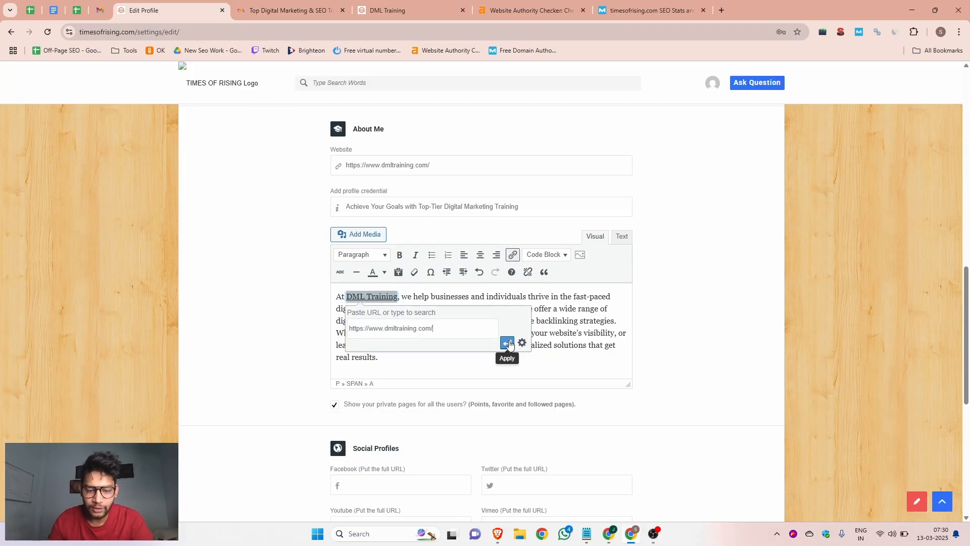
left_click(509, 344)
left_click(481, 322)
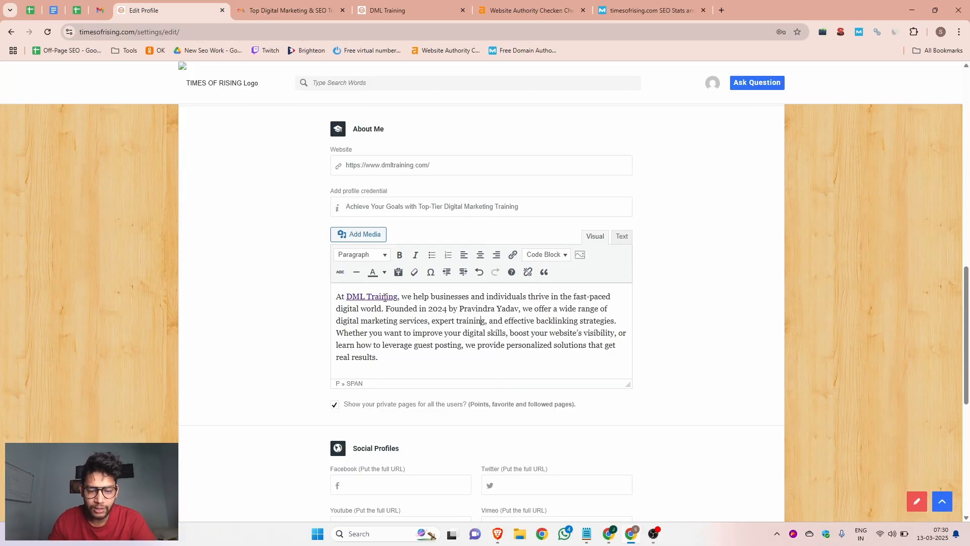
Fill in the Facebook, Twitter, YouTube, LinkedIn and Instagram URLs under Social Profiles and save the profile
scroll(437, 308, "down", 5)
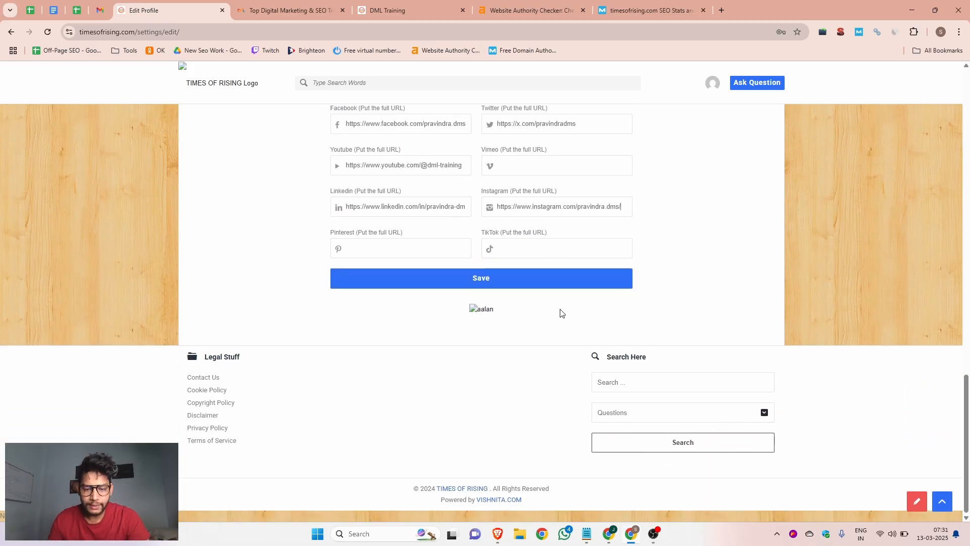
scroll(560, 305, "up", 12)
scroll(560, 304, "up", 6)
scroll(559, 307, "down", 7)
scroll(556, 310, "down", 15)
left_click(495, 280)
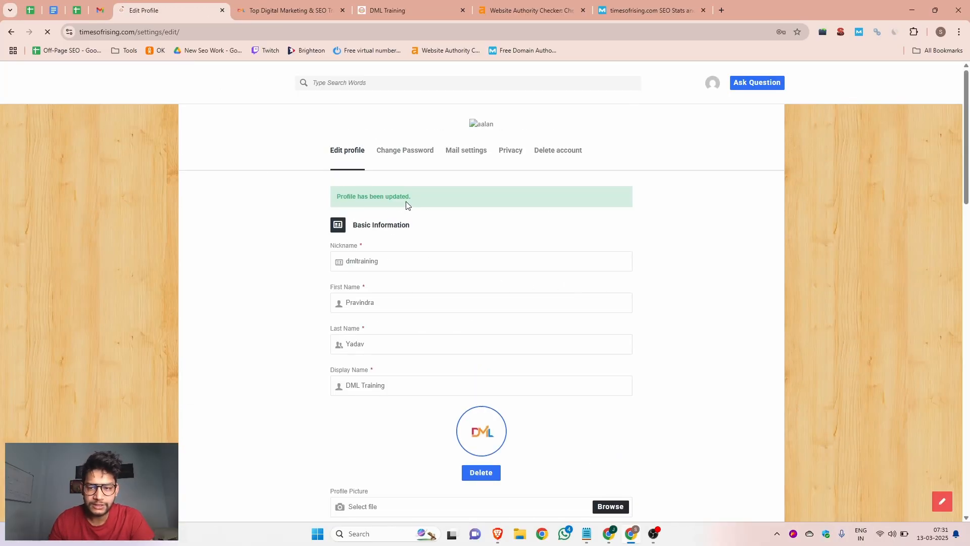
Open the account's public profile page and check its web address, display name and credential line
left_click(711, 82)
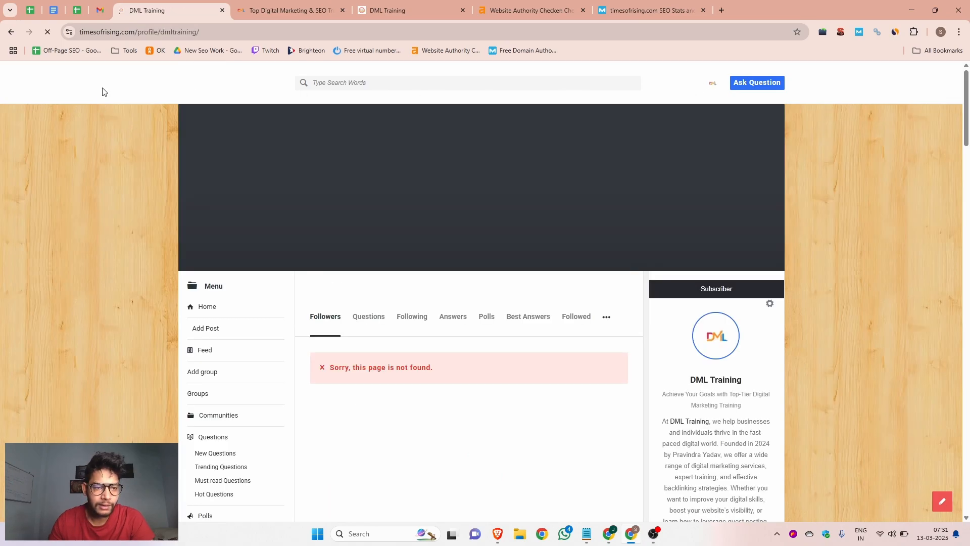
left_click(206, 34)
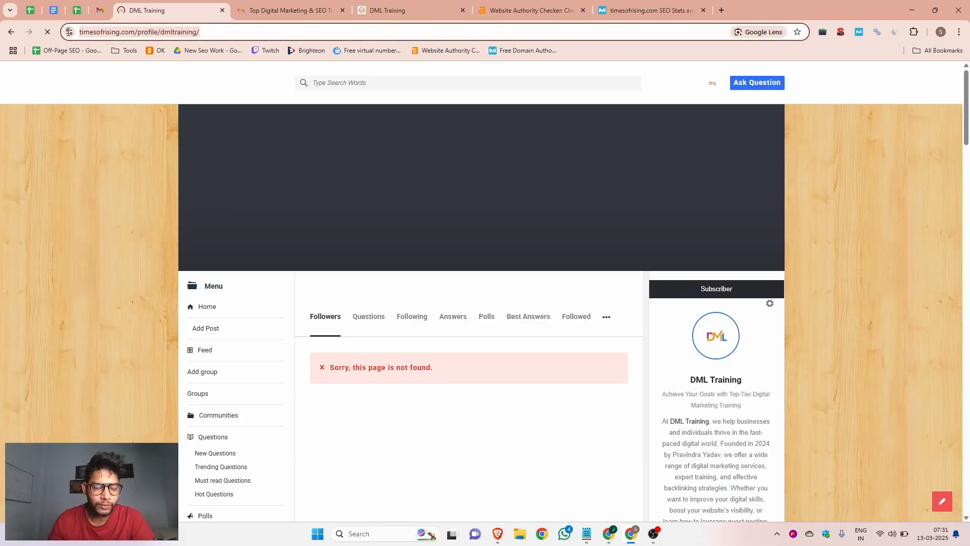
scroll(580, 180, "down", 4)
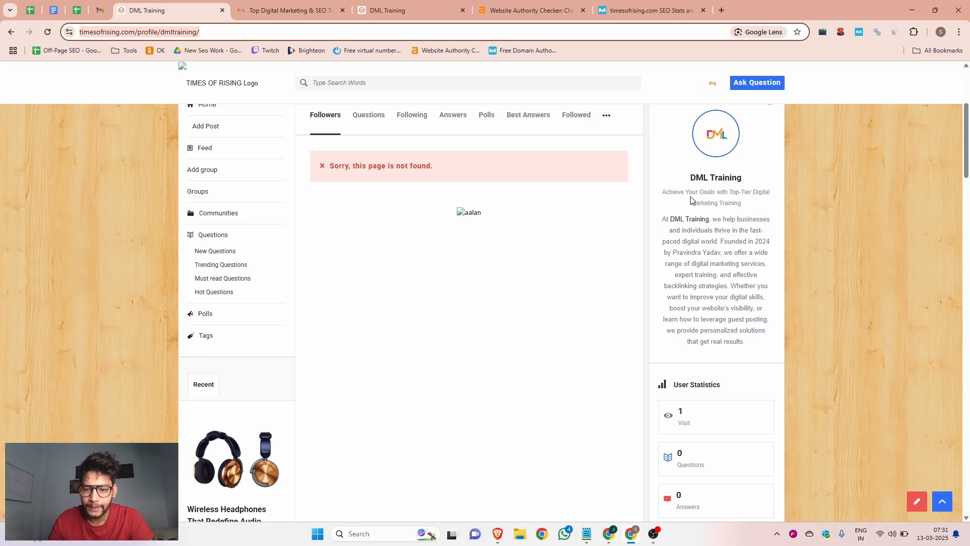
left_click_drag(698, 176, 750, 181)
left_click_drag(659, 192, 763, 203)
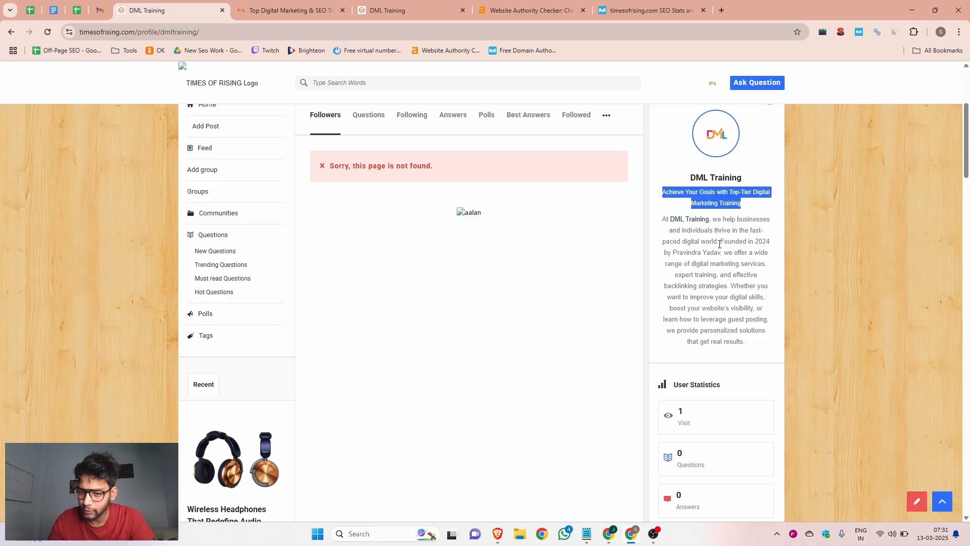
Inspect the HTML of the DML Training link in the public profile's bio, and close the inspector
right_click(689, 221)
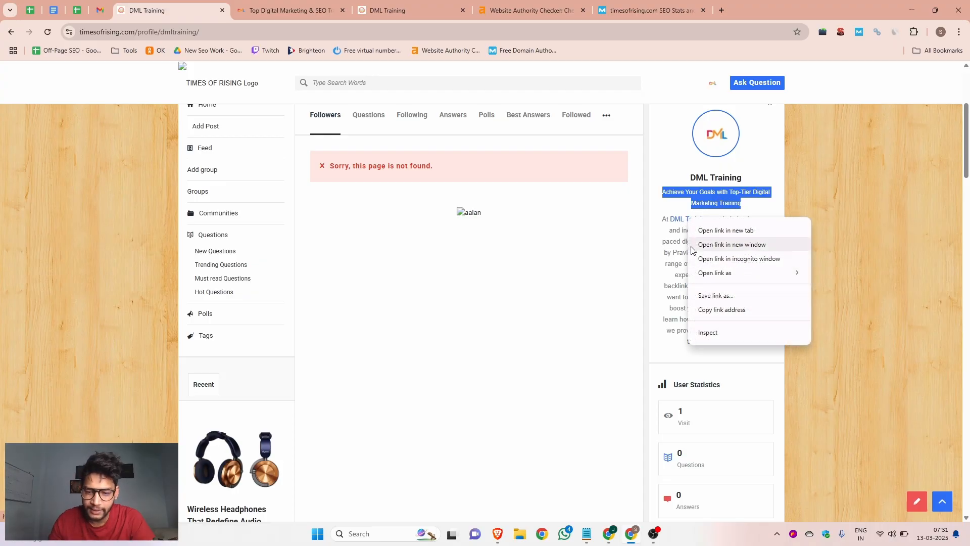
left_click(722, 336)
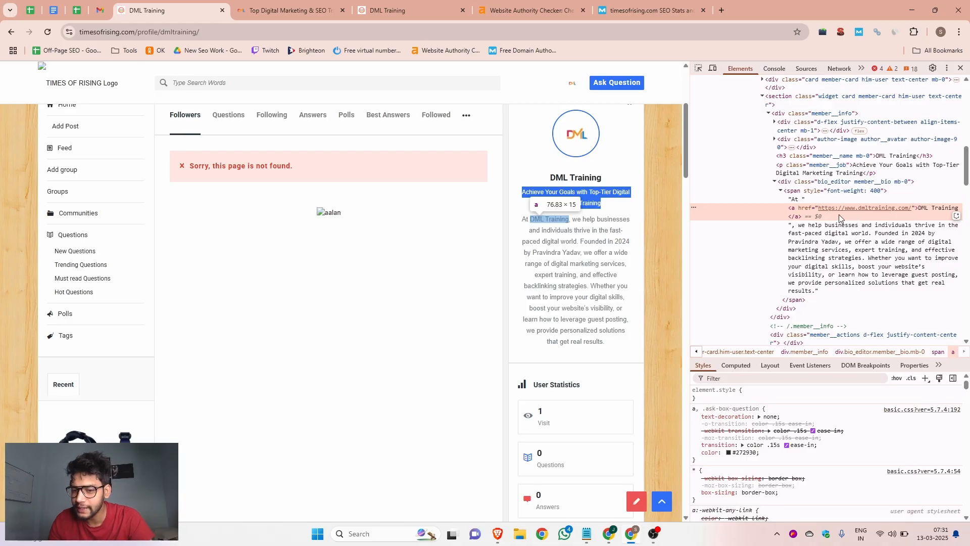
left_click(961, 68)
Examine the User Information and Social Profiles sections of the public profile
scroll(707, 303, "down", 8)
scroll(700, 315, "down", 7)
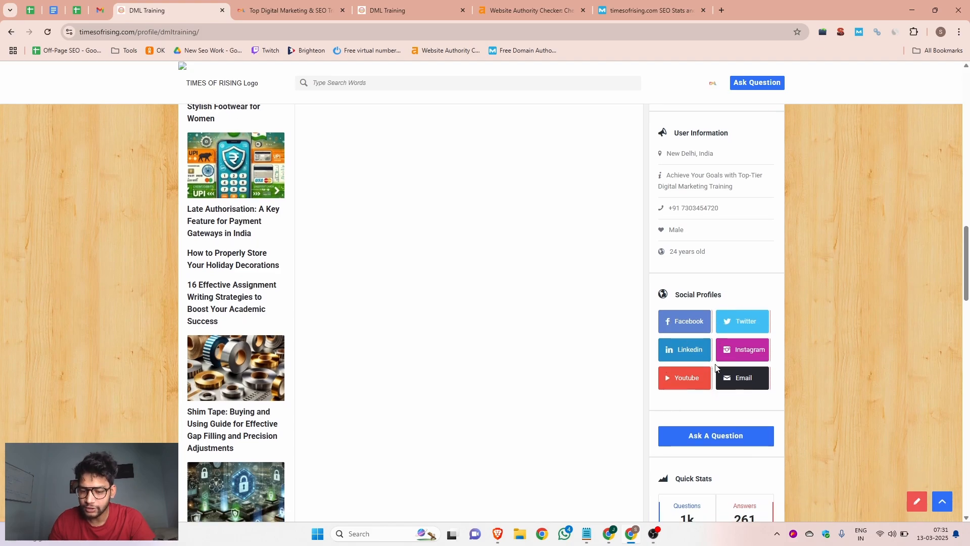
scroll(723, 372, "down", 2)
scroll(457, 364, "up", 13)
scroll(530, 337, "up", 4)
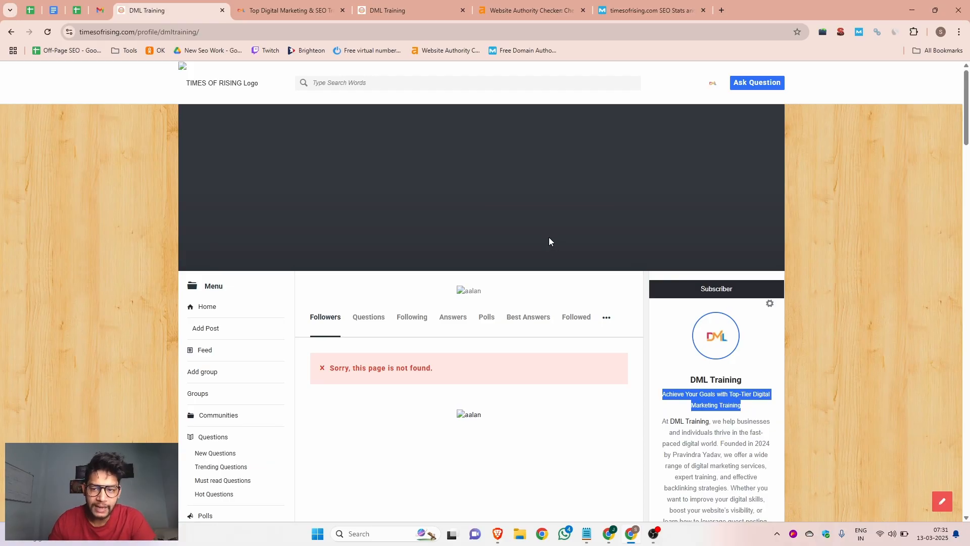
Go to the Times of Rising home page and look through its recent questions
left_click(207, 309)
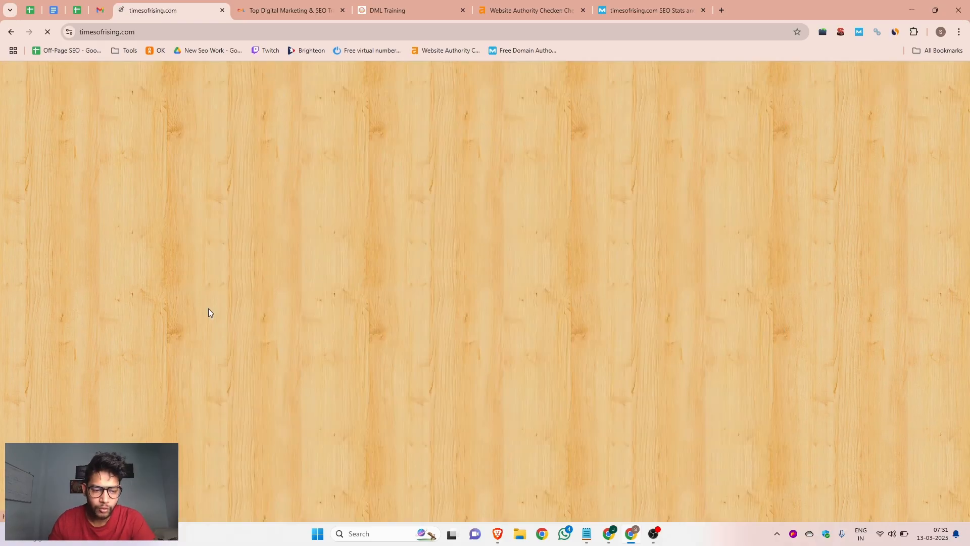
scroll(368, 312, "down", 6)
scroll(391, 324, "down", 12)
scroll(419, 322, "up", 16)
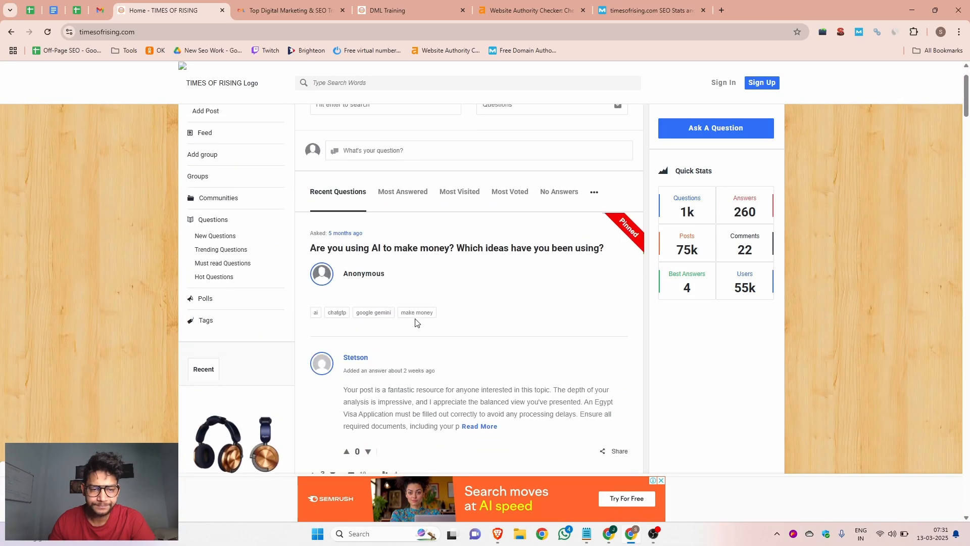
scroll(419, 323, "up", 1)
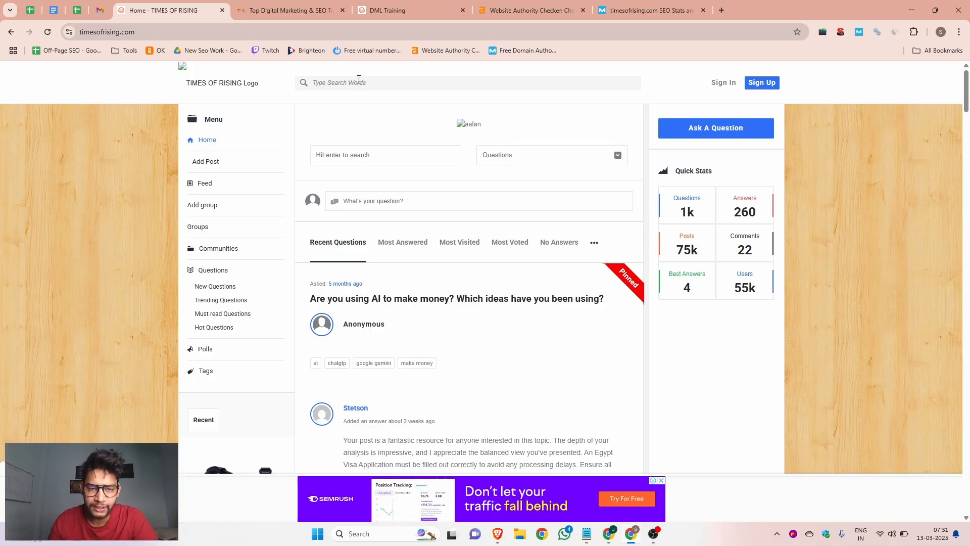
left_click(317, 83)
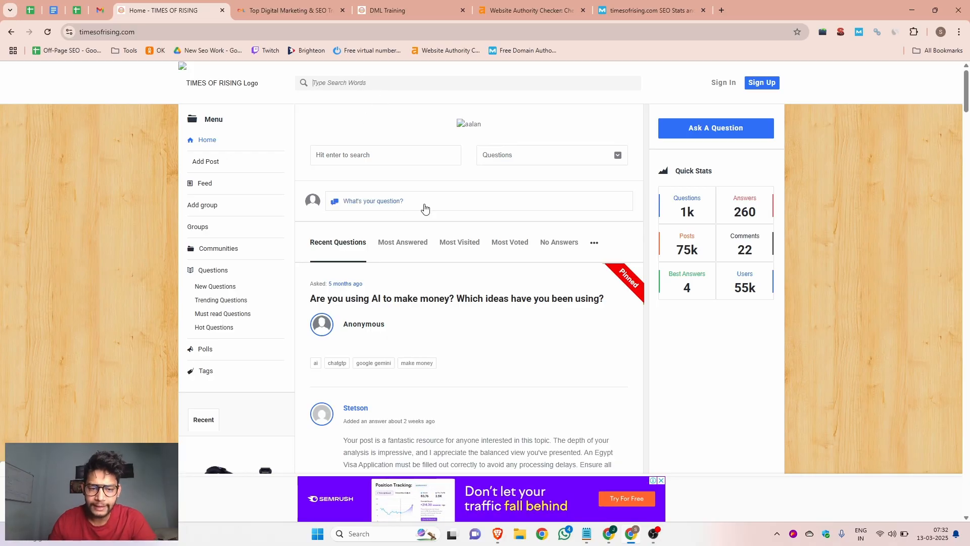
Open the form for asking a question, dismissing the ad, and enter "What is DML Training?" as the question title
left_click(382, 205)
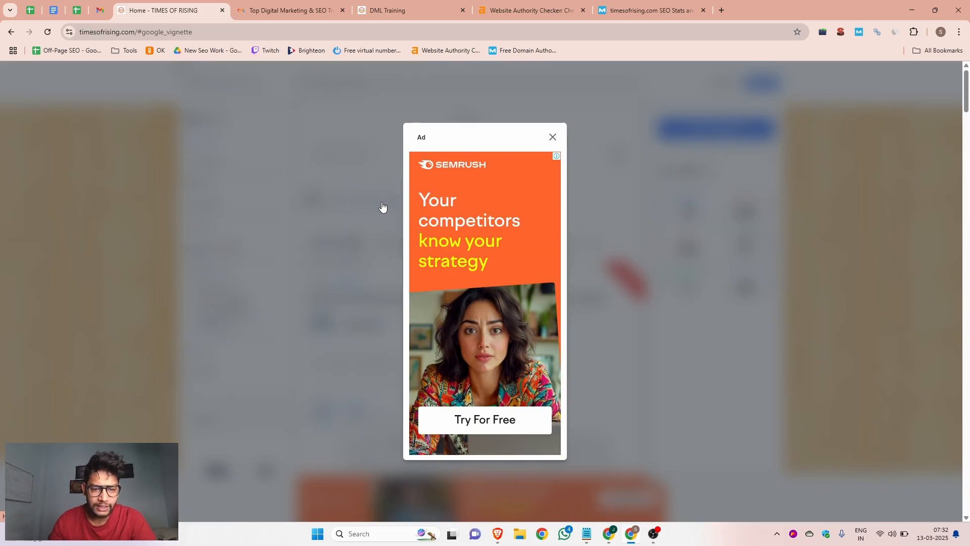
left_click(552, 137)
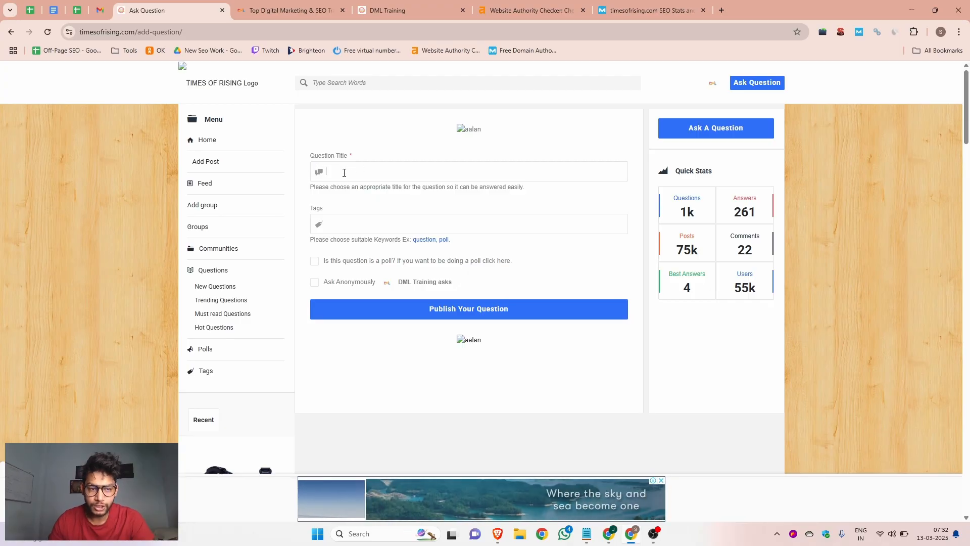
left_click(281, 14)
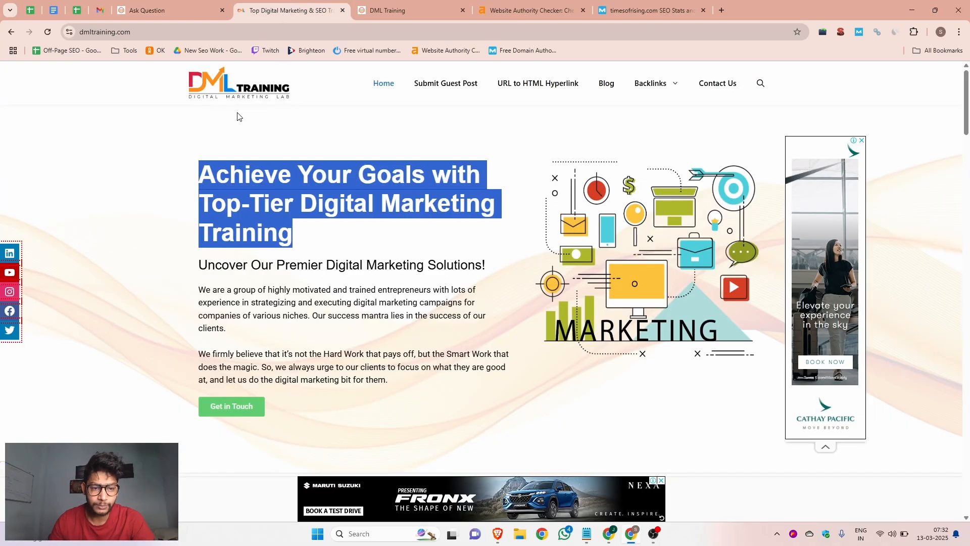
left_click(148, 10)
type("What ")
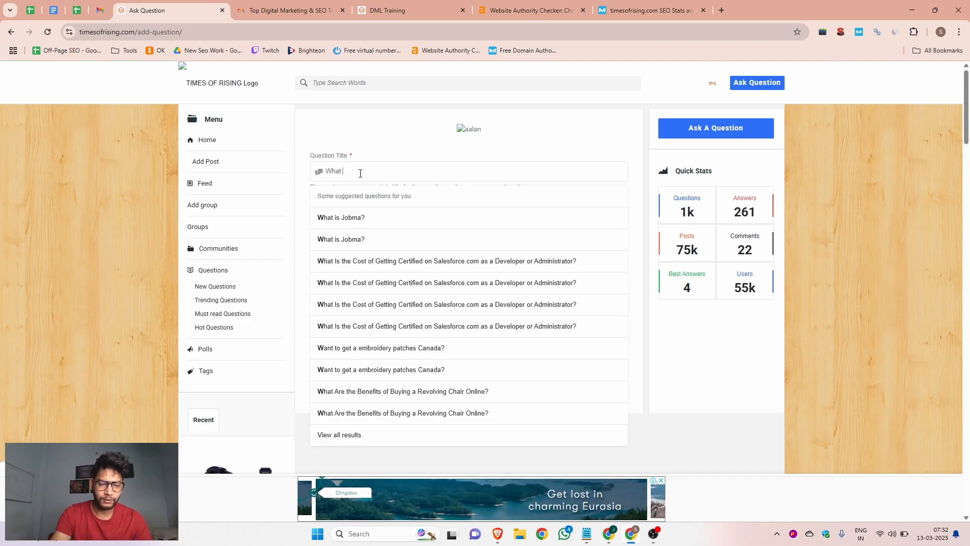
type("is DML Tra")
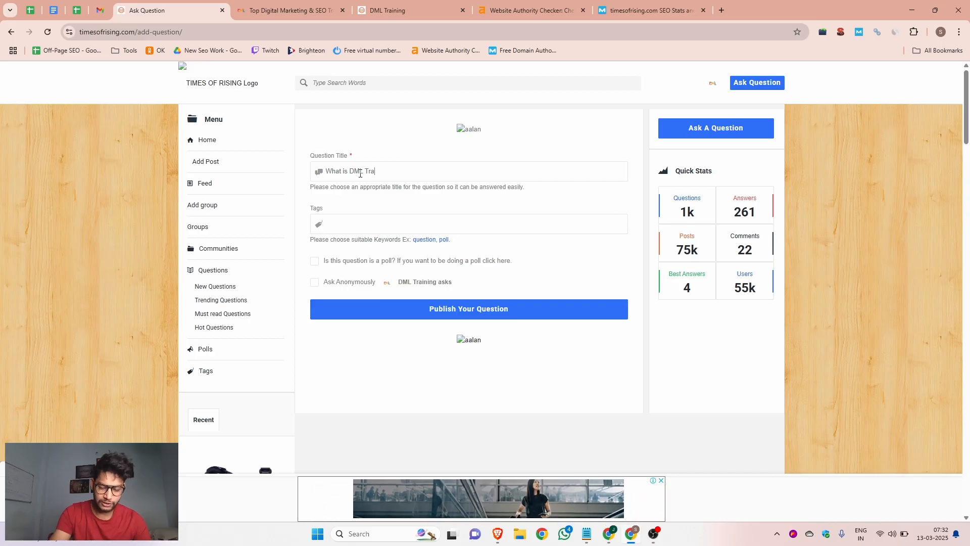
type("ining?")
Add the tag "DML Training" copied from the question title and publish the question
left_click_drag(350, 171, 387, 171)
key("ctrl+c")
left_click(347, 226)
key("ctrl+v")
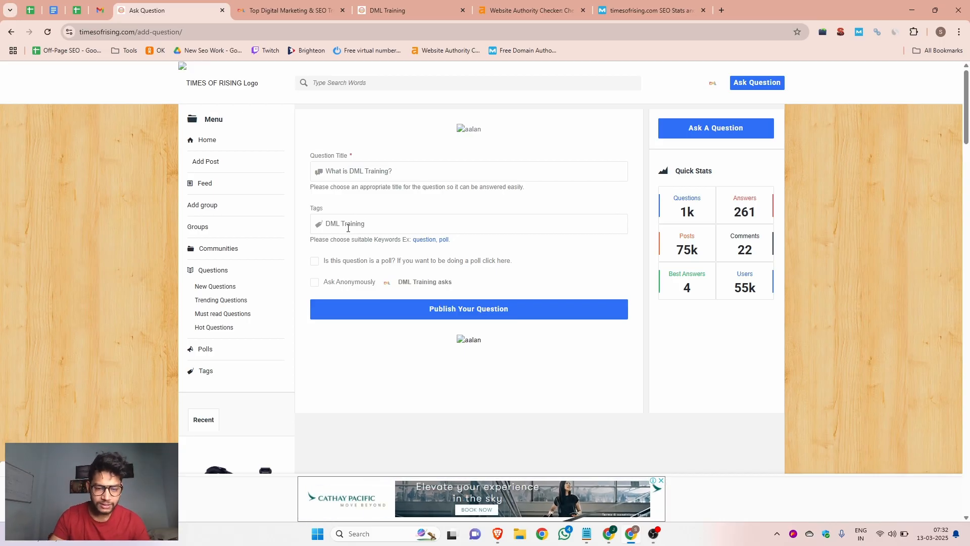
key("Return")
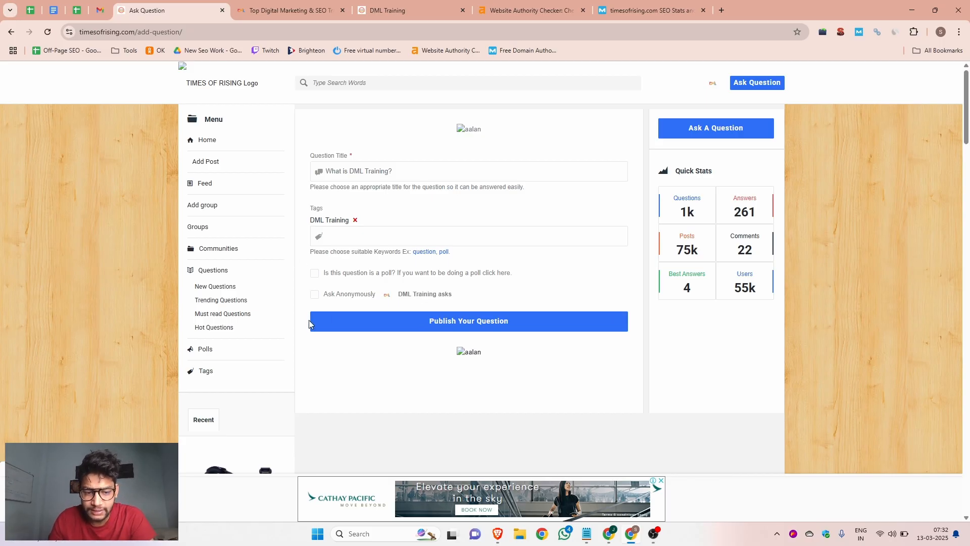
left_click(449, 326)
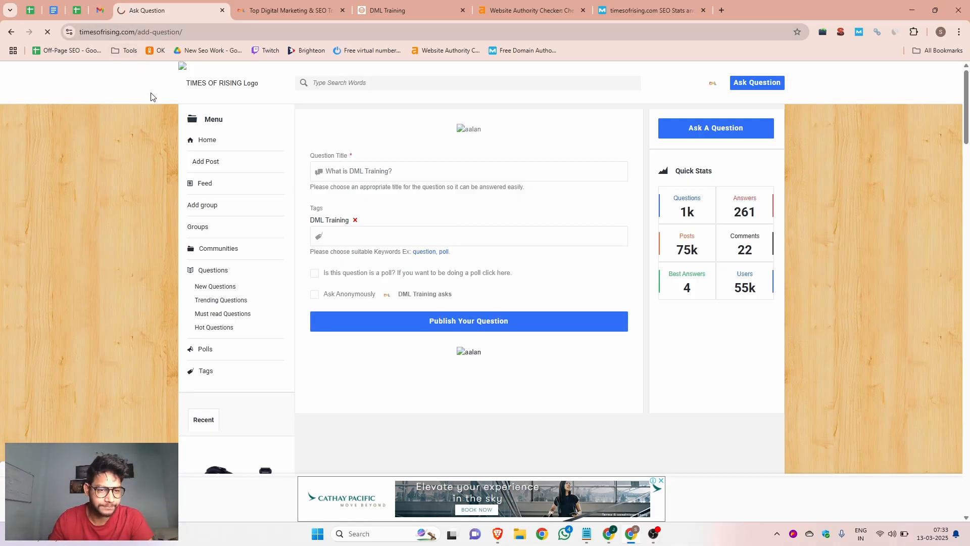
Open the Times of Rising home page in a separate tab and search the site for "seo"
right_click(198, 146)
left_click(218, 153)
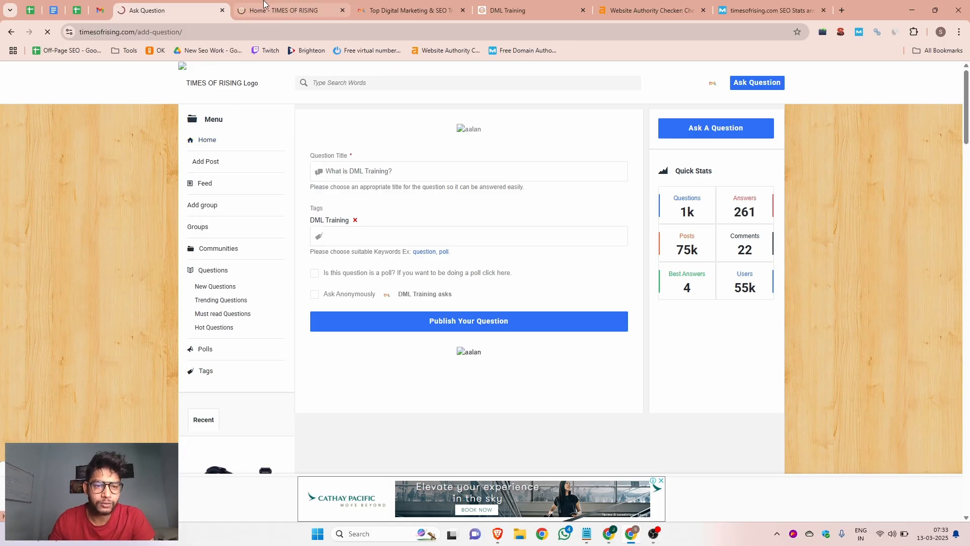
left_click(276, 11)
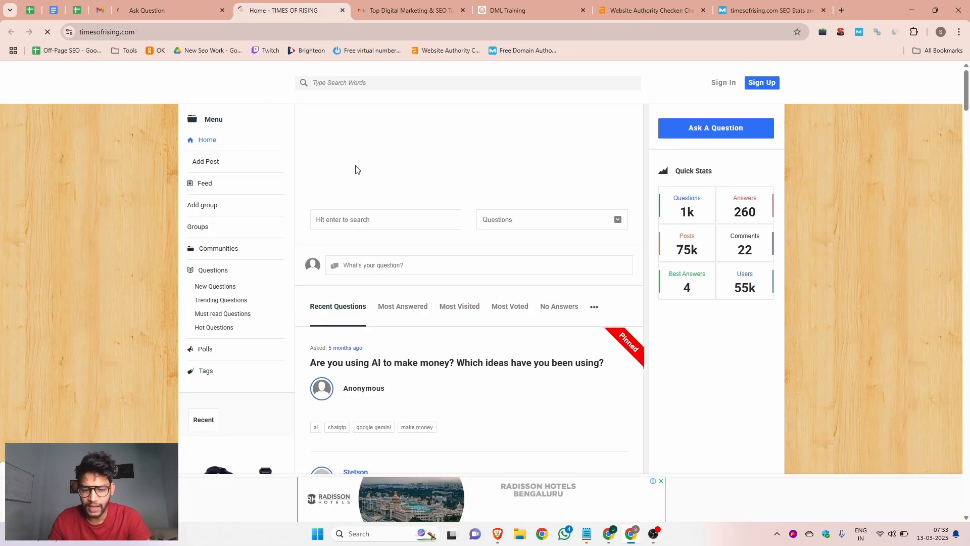
scroll(374, 182, "down", 5)
scroll(511, 167, "up", 5)
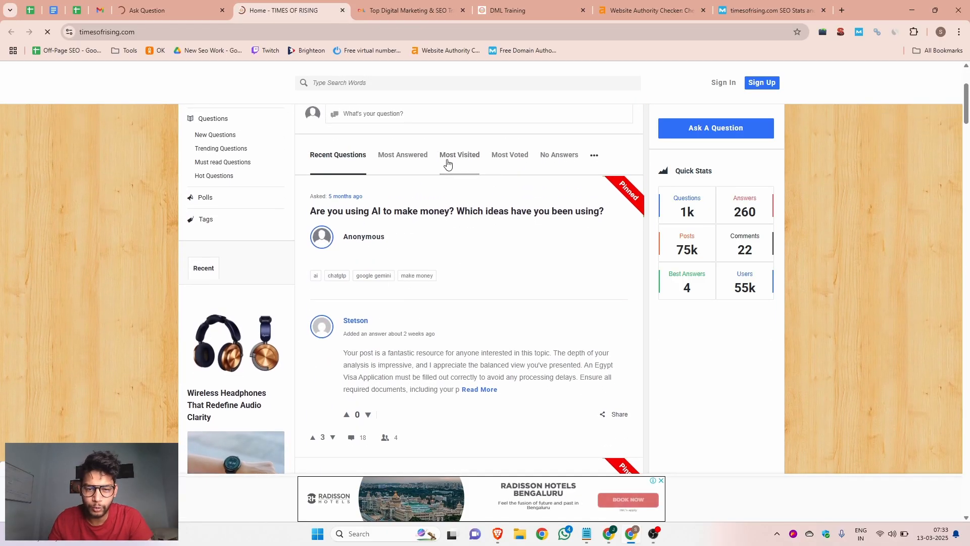
left_click(358, 82)
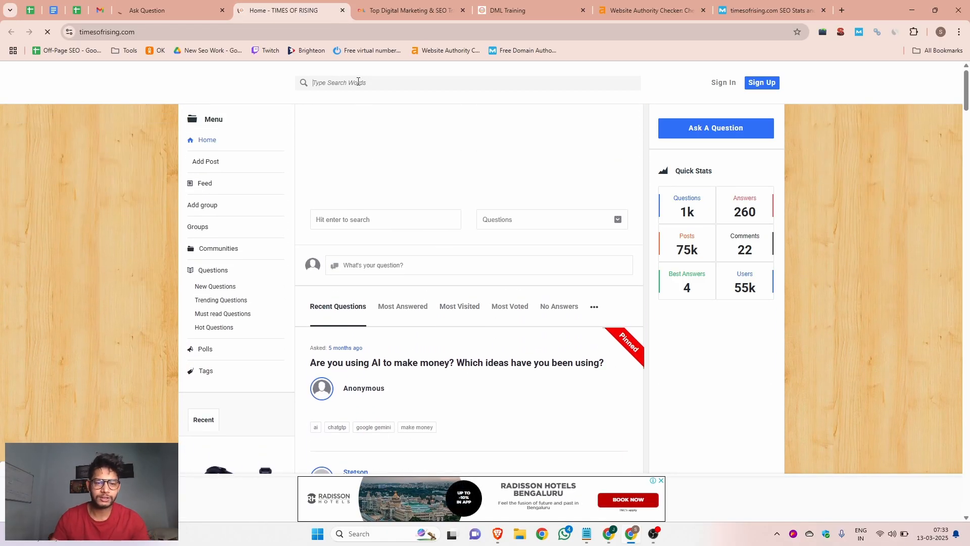
type("seo")
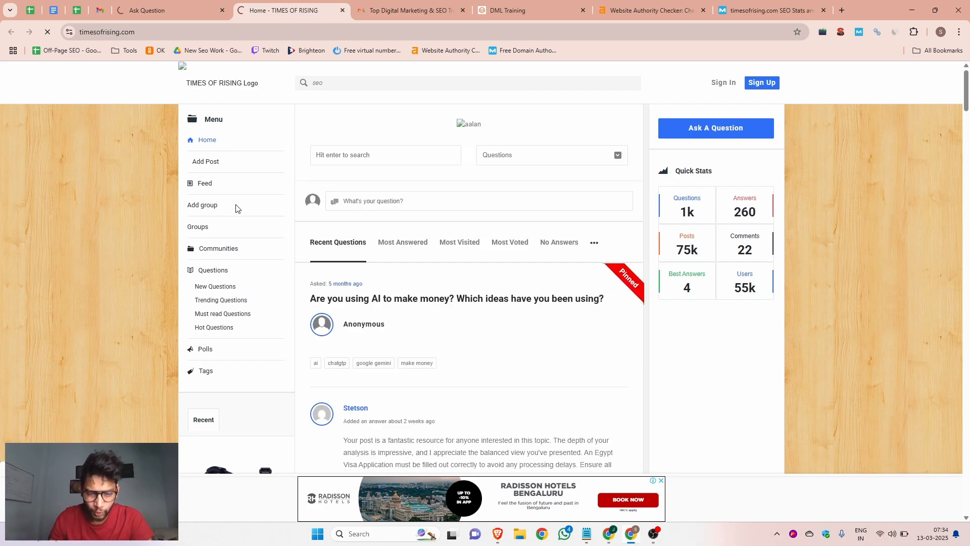
Look through the home page's recent questions for an SEO question to answer, checking on the pending question submission in between
scroll(354, 273, "down", 5)
scroll(426, 255, "up", 5)
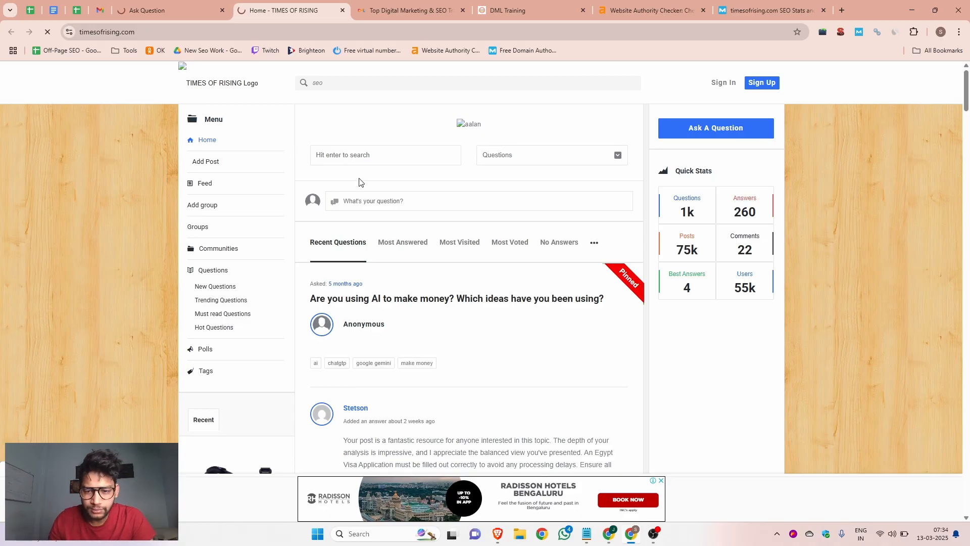
scroll(411, 286, "down", 6)
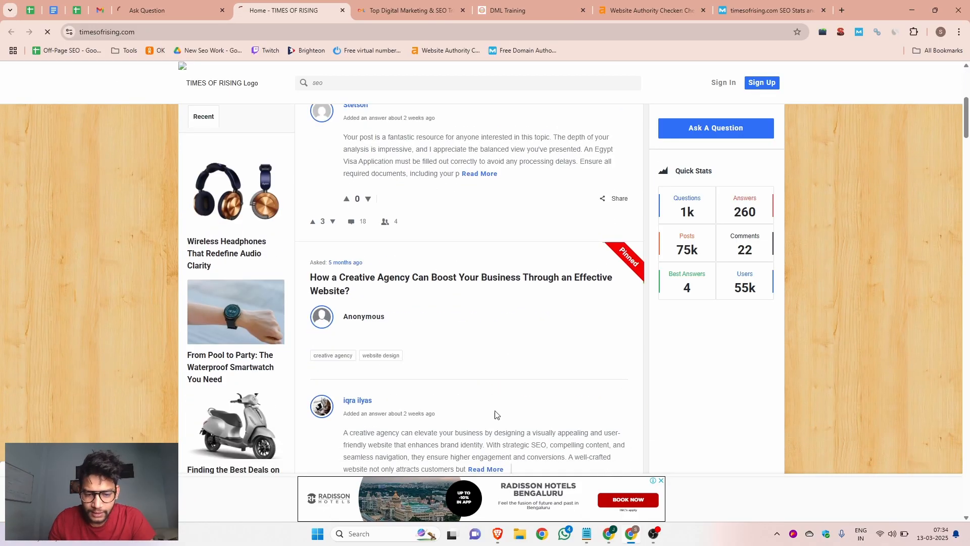
scroll(386, 286, "up", 5)
left_click(174, 11)
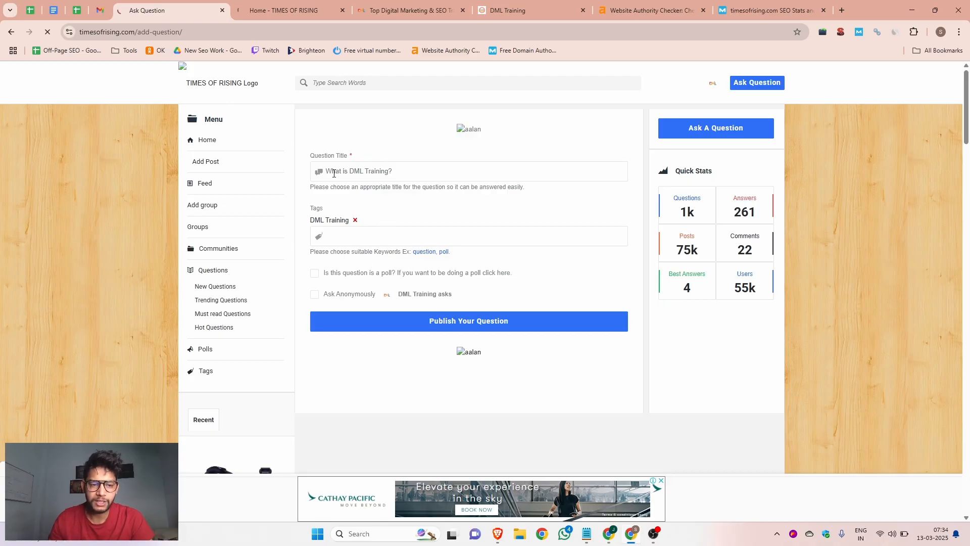
left_click(269, 11)
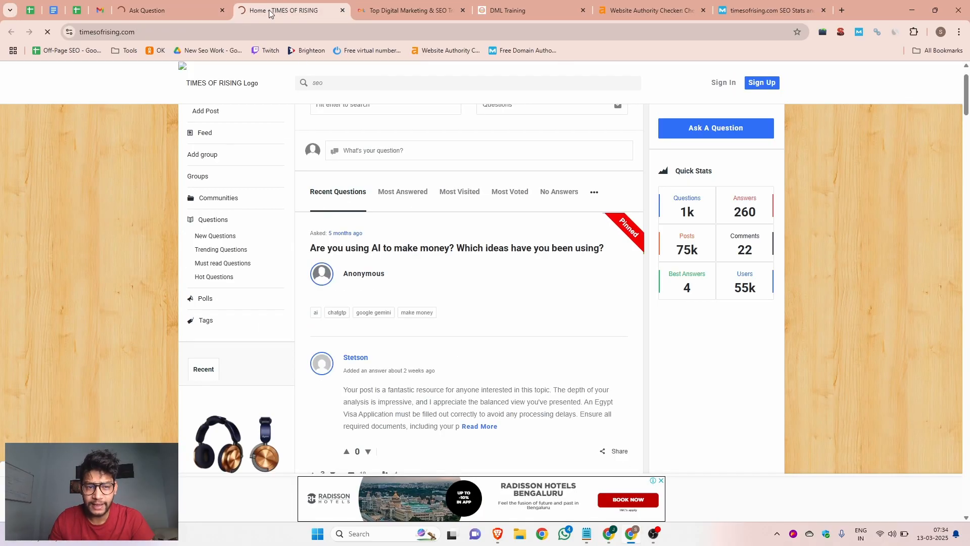
scroll(452, 225, "down", 4)
scroll(439, 232, "up", 6)
scroll(433, 237, "down", 13)
scroll(433, 238, "up", 10)
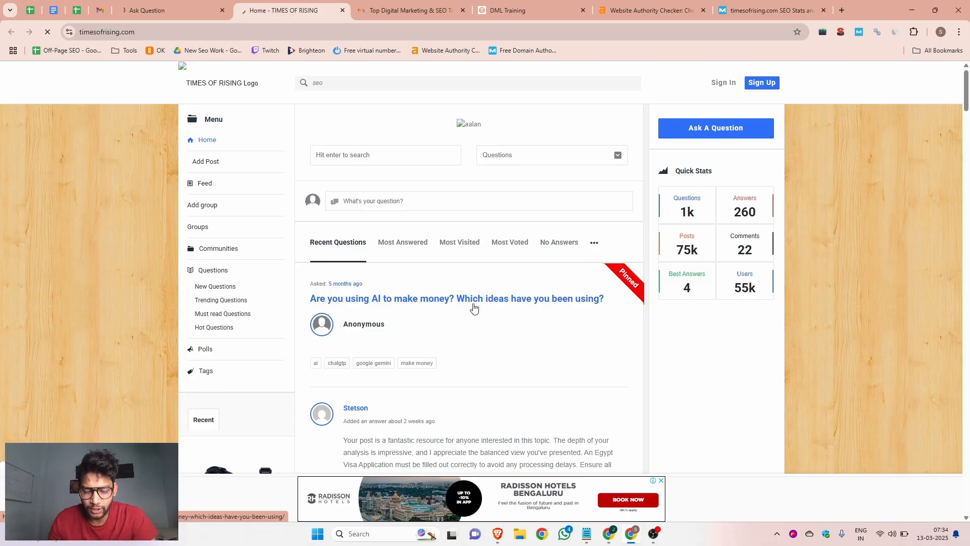
scroll(470, 305, "down", 5)
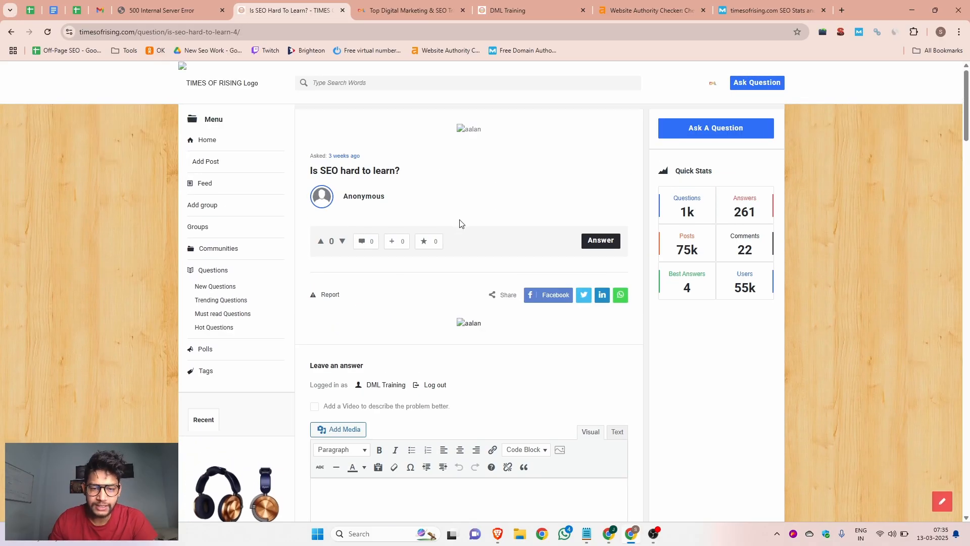
Copy the question title "Is SEO hard to learn?" from the question page and switch to ChatGPT
scroll(444, 248, "down", 3)
scroll(420, 346, "up", 1)
scroll(395, 361, "down", 1)
scroll(390, 226, "up", 3)
left_click_drag(406, 172, 299, 172)
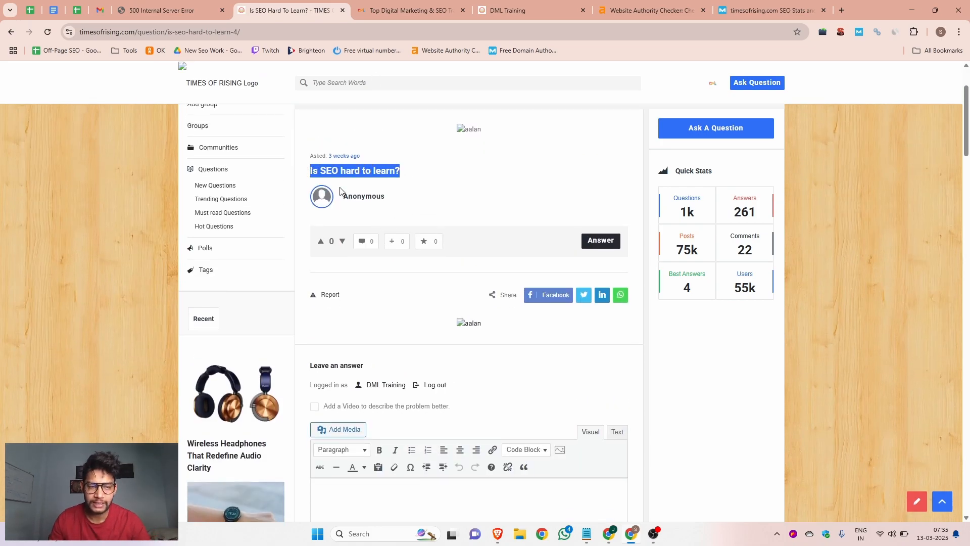
left_click(609, 528)
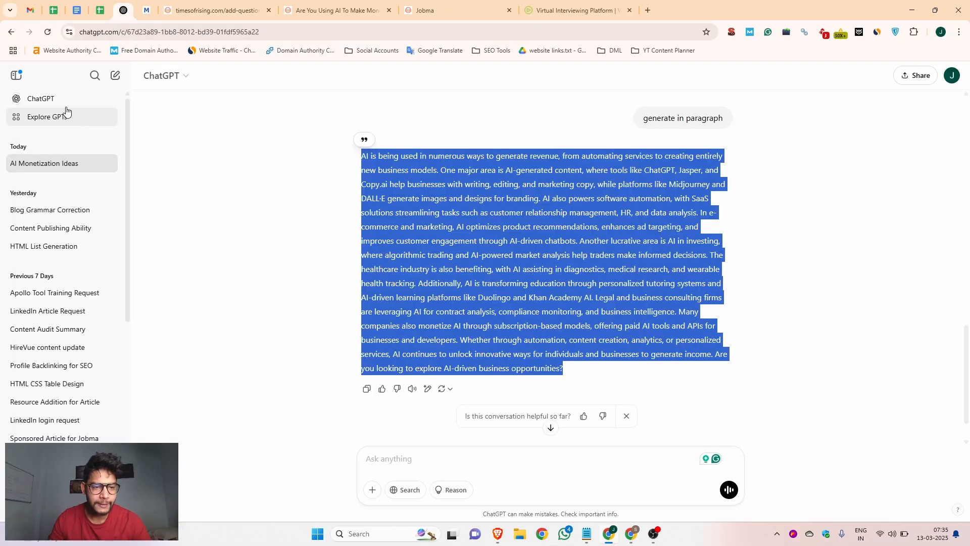
Enter the answer "SEO (Search Engine Optimization) isn't necessarily hard, but it does have a learning curve. It depends on how deep you want to go."
left_click(631, 532)
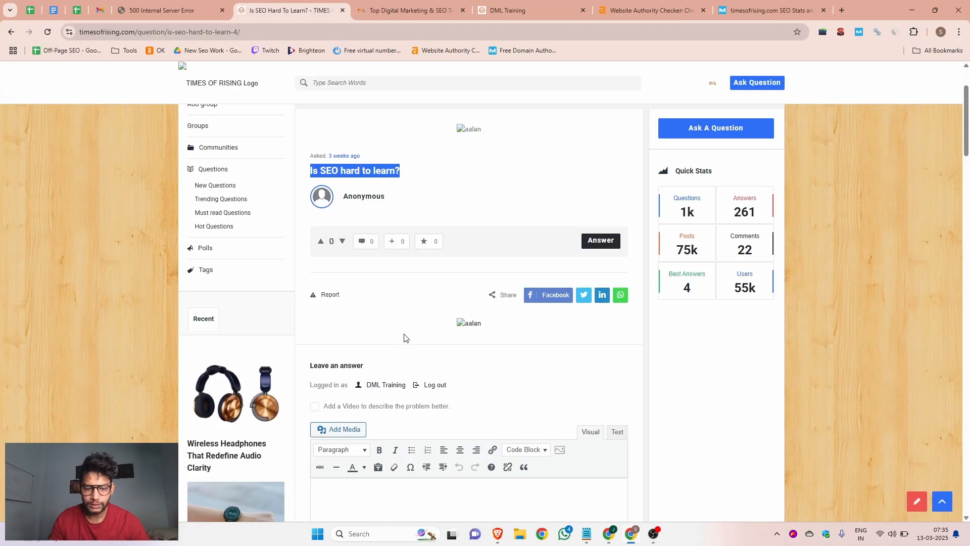
type("SEO (Search Engine Optimization) isn’t necessarily hard, but it does have a learning curve. It depends on how deep you want to go.")
scroll(434, 351, "down", 3)
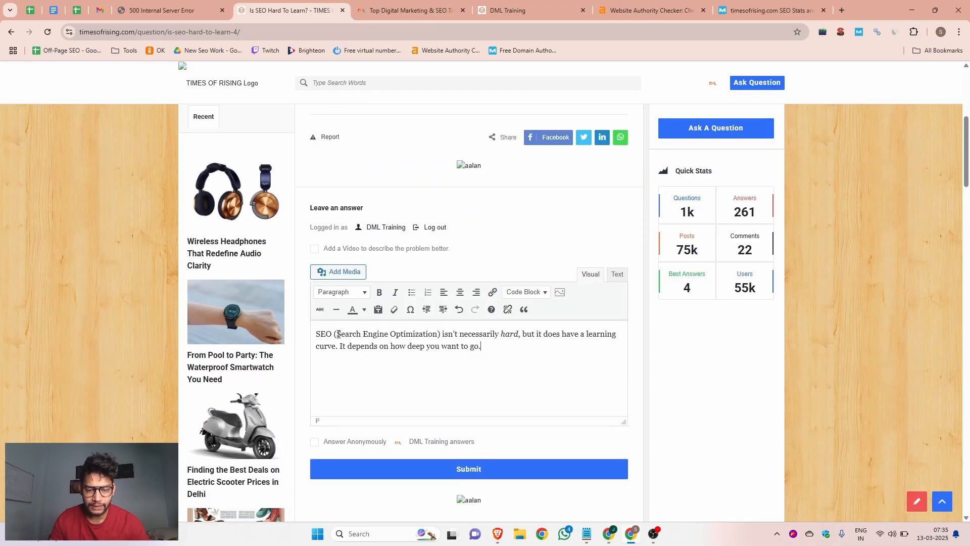
Select "Search Engine Optimization" in the answer, copy the DML Training website's URL, and return to the question page
left_click_drag(337, 334, 434, 334)
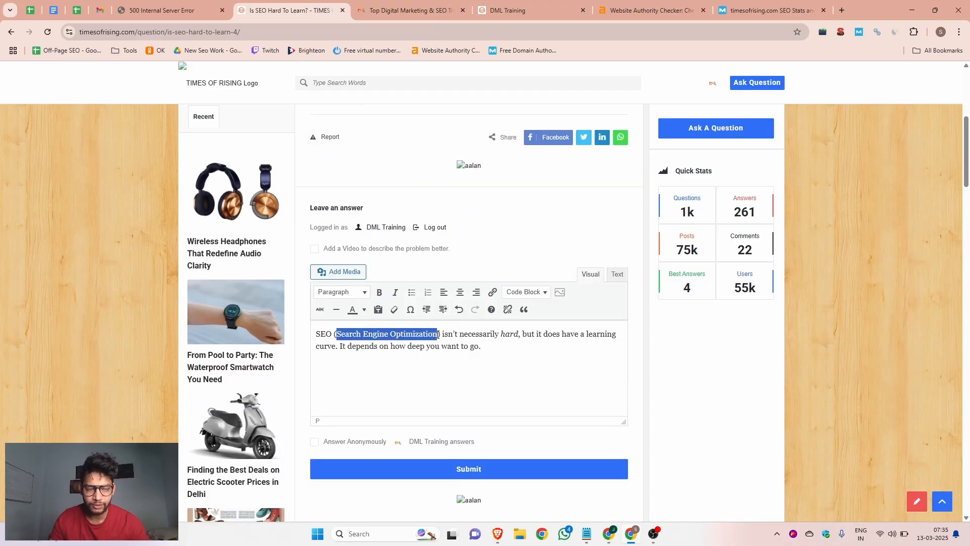
left_click(405, 10)
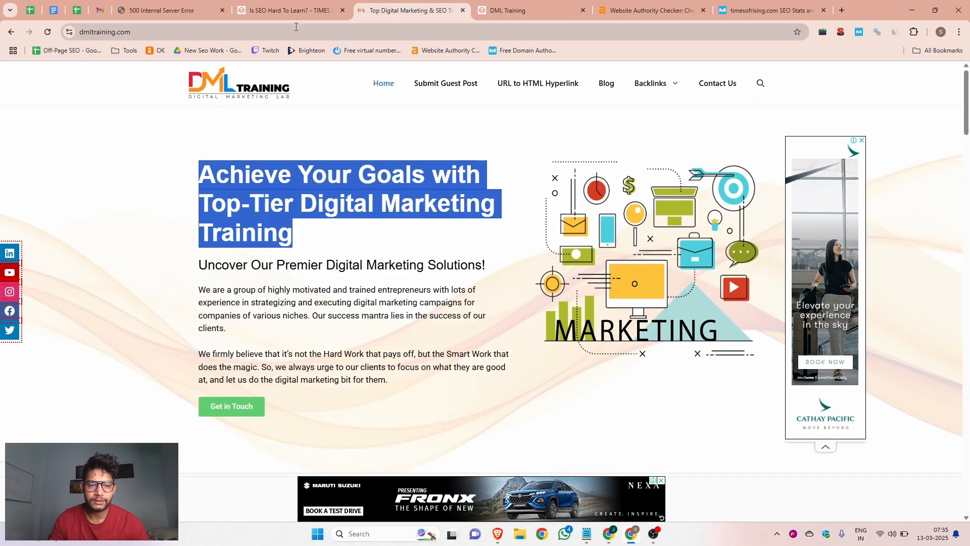
left_click(232, 32)
left_click(195, 11)
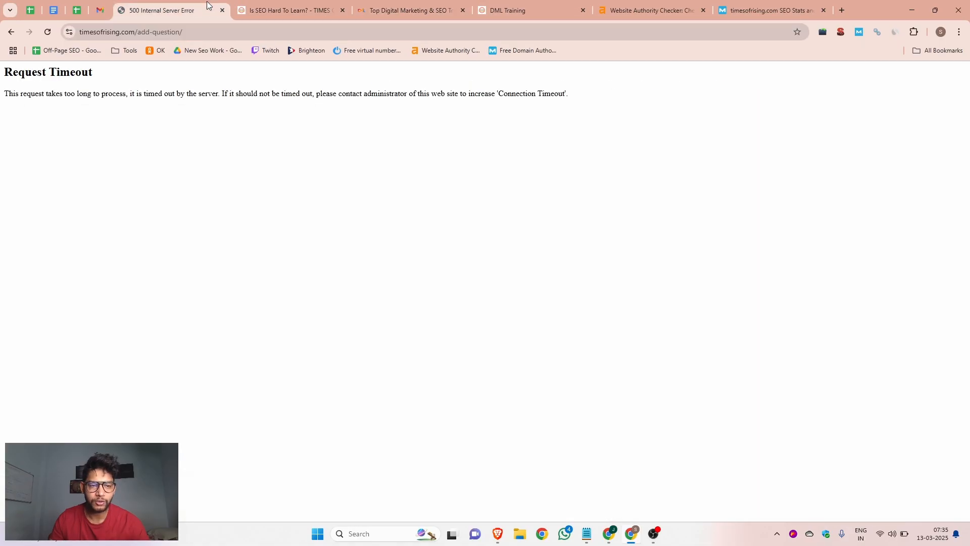
left_click(276, 19)
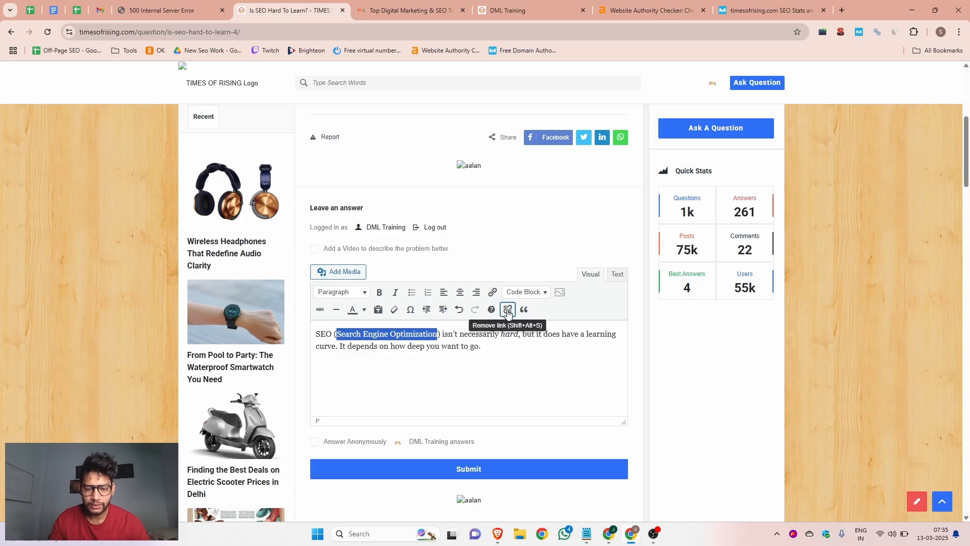
left_click(492, 292)
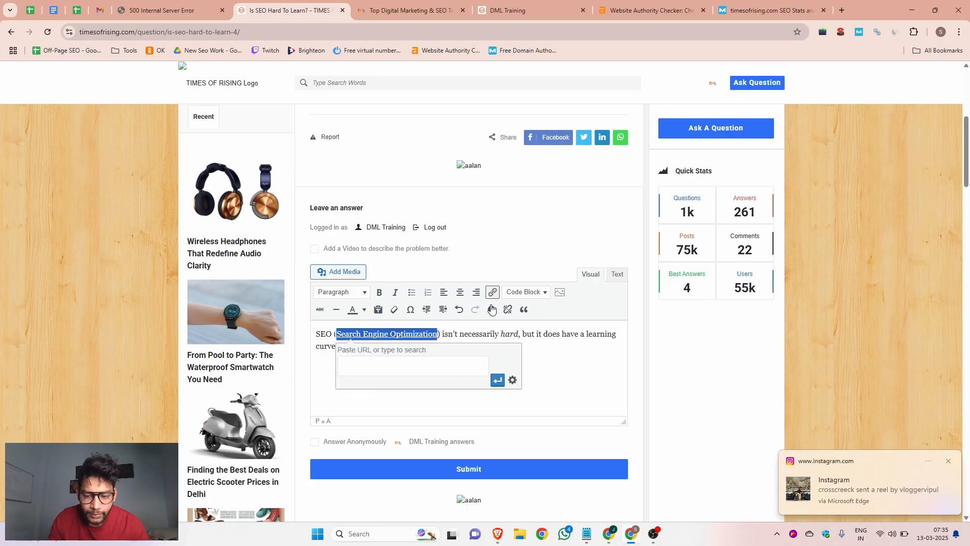
left_click(382, 362)
type("https://www.dmltraining.com/")
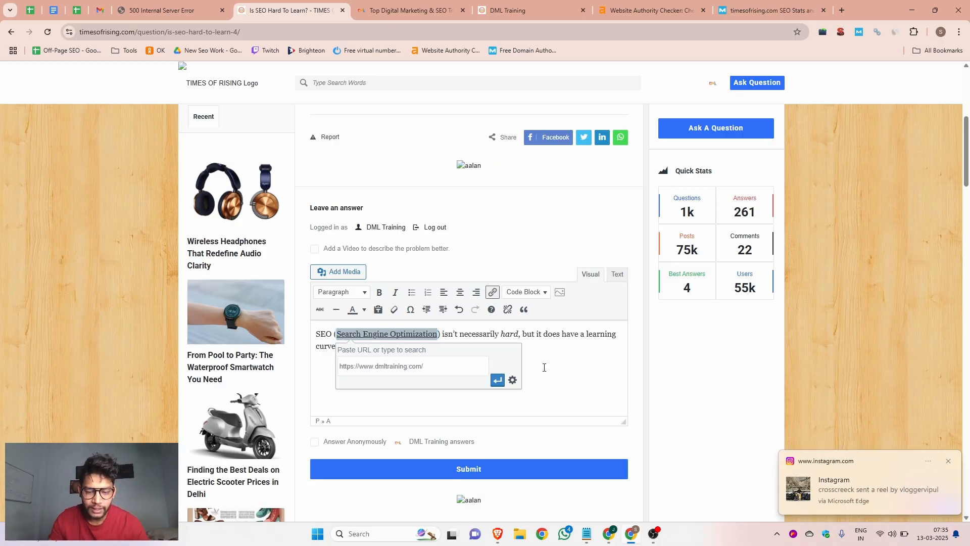
left_click(497, 380)
left_click(466, 347)
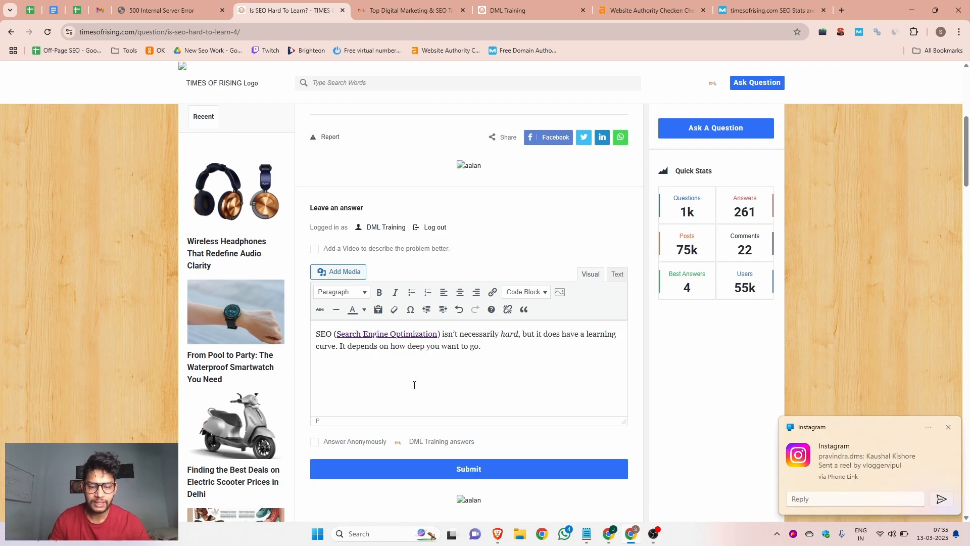
left_click(431, 472)
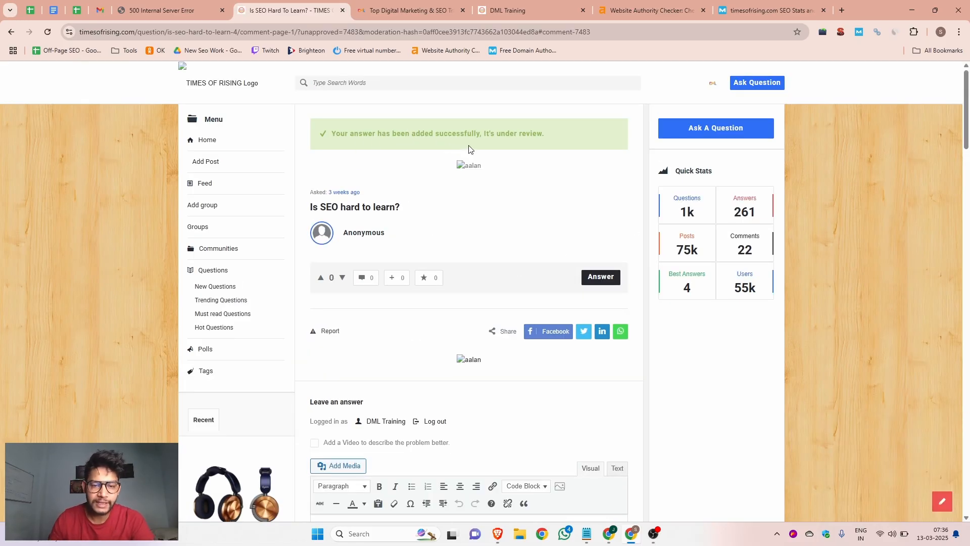
scroll(429, 292, "down", 6)
scroll(414, 273, "up", 6)
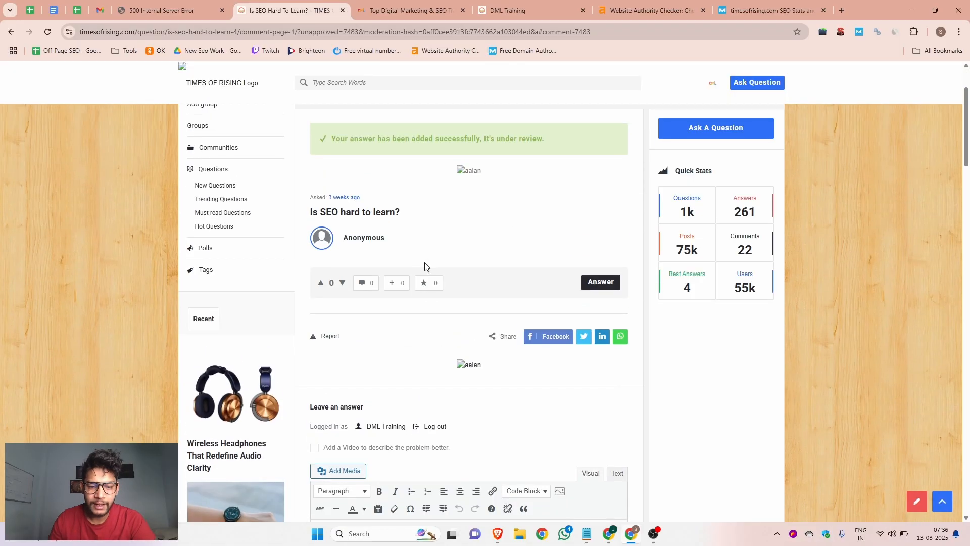
scroll(476, 320, "down", 4)
scroll(444, 264, "up", 4)
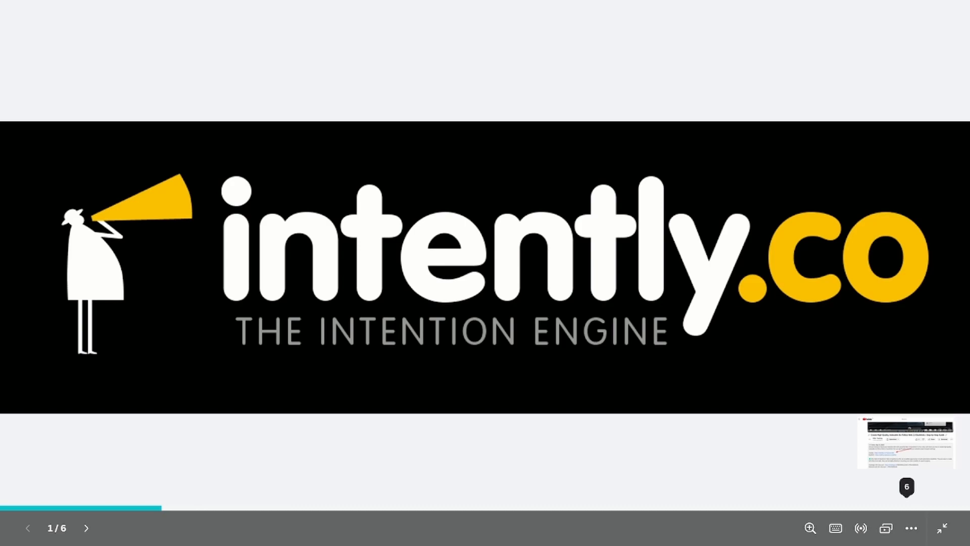
key("Right")
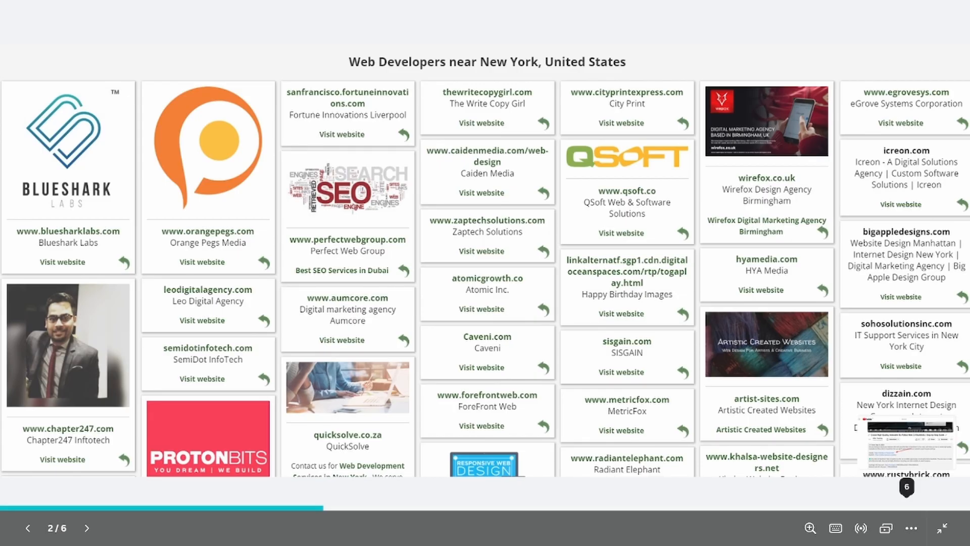
key("Right")
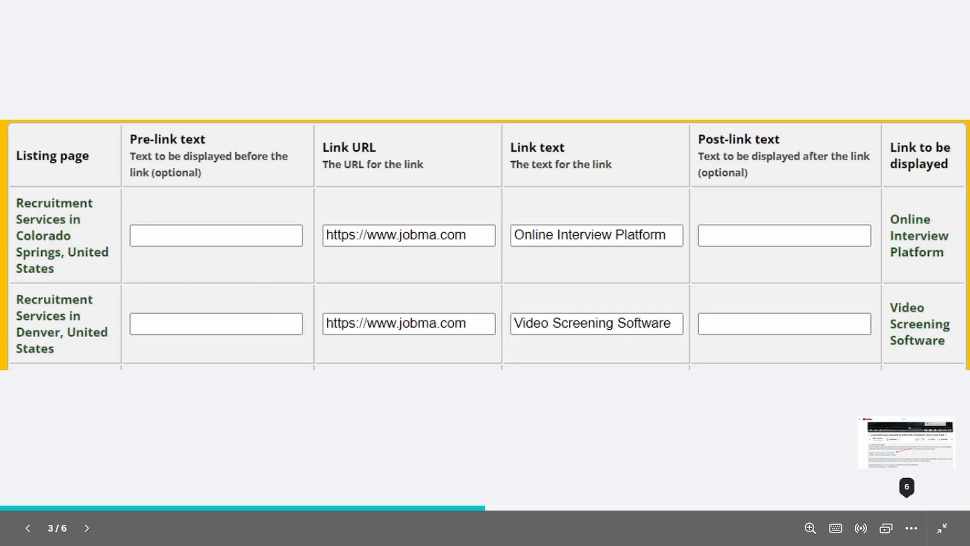
key("Right")
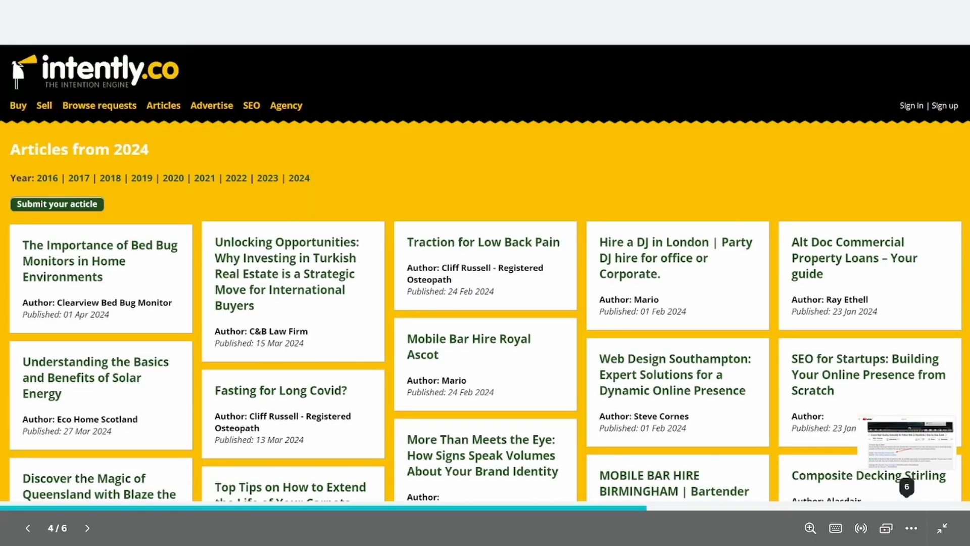
key("Right")
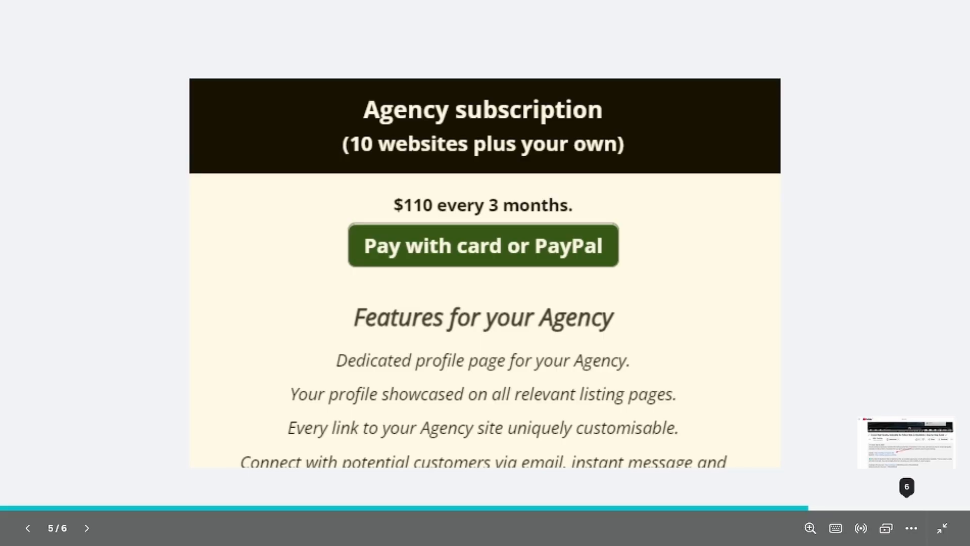
key("Right")
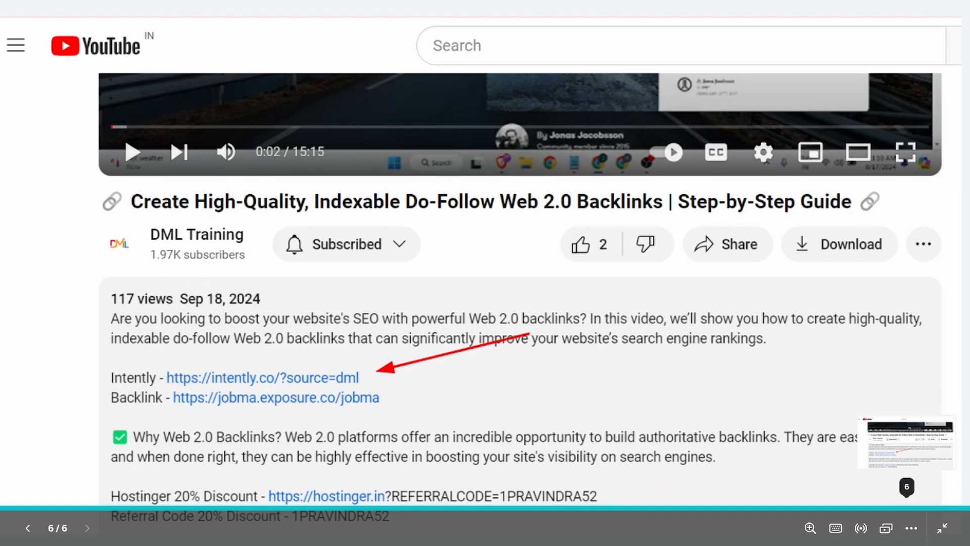